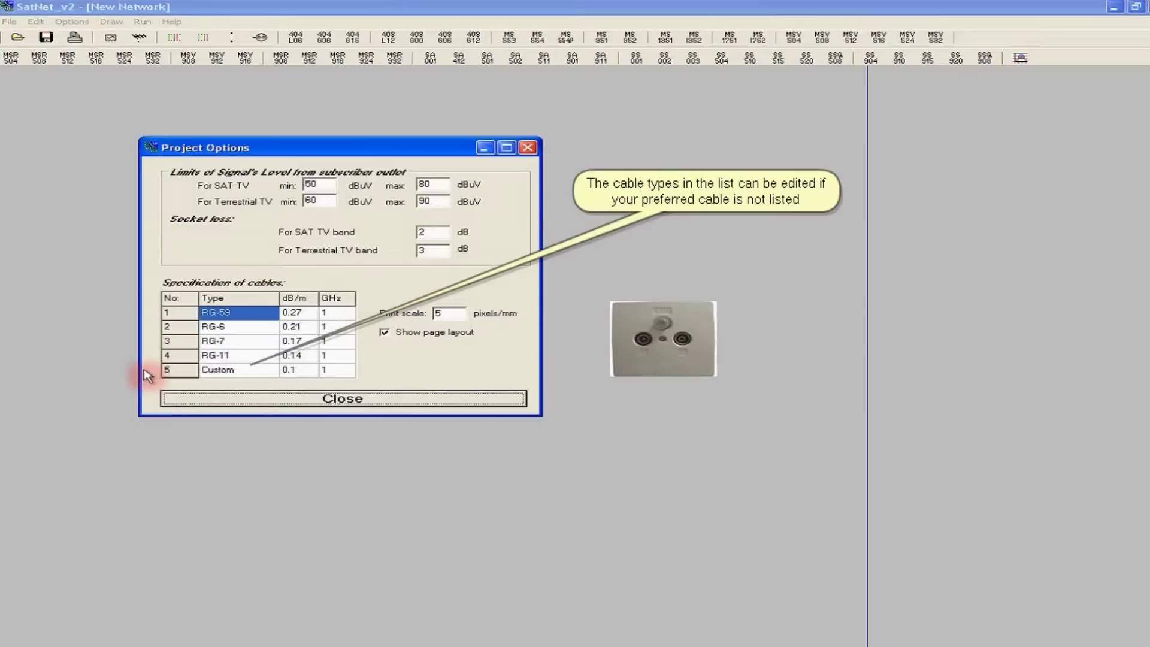
- Close the Project Options dialog to reveal the empty network canvas
left_click(169, 400)
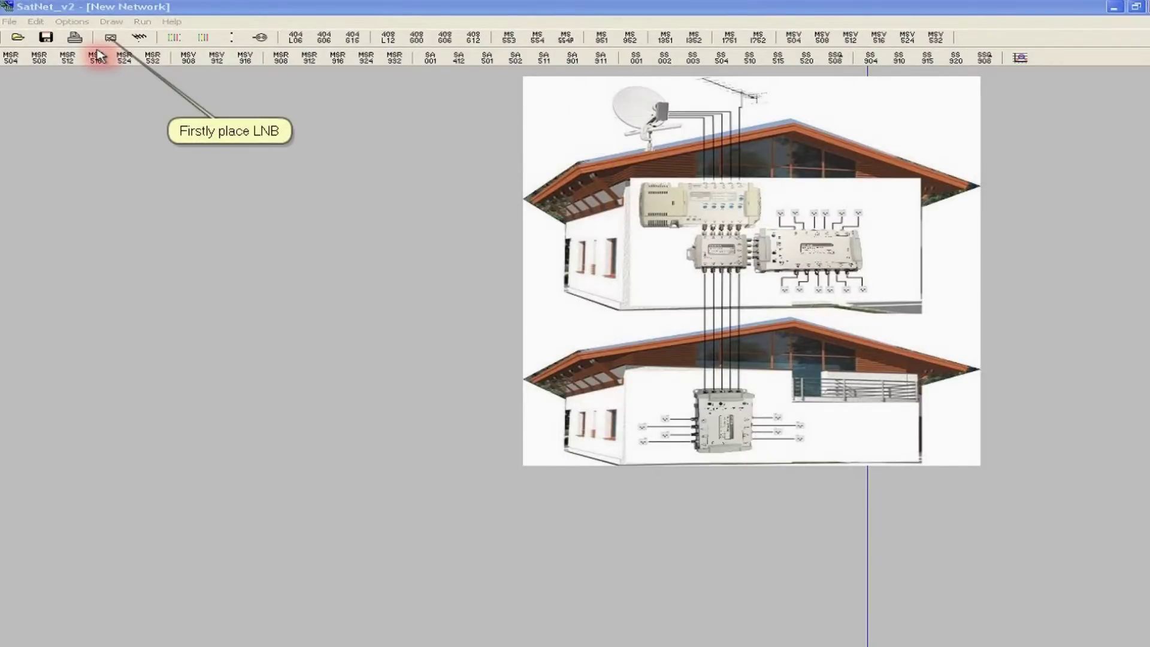
- Place an LNB A block on the canvas with a terrestrial antenna beside it
left_click(111, 40)
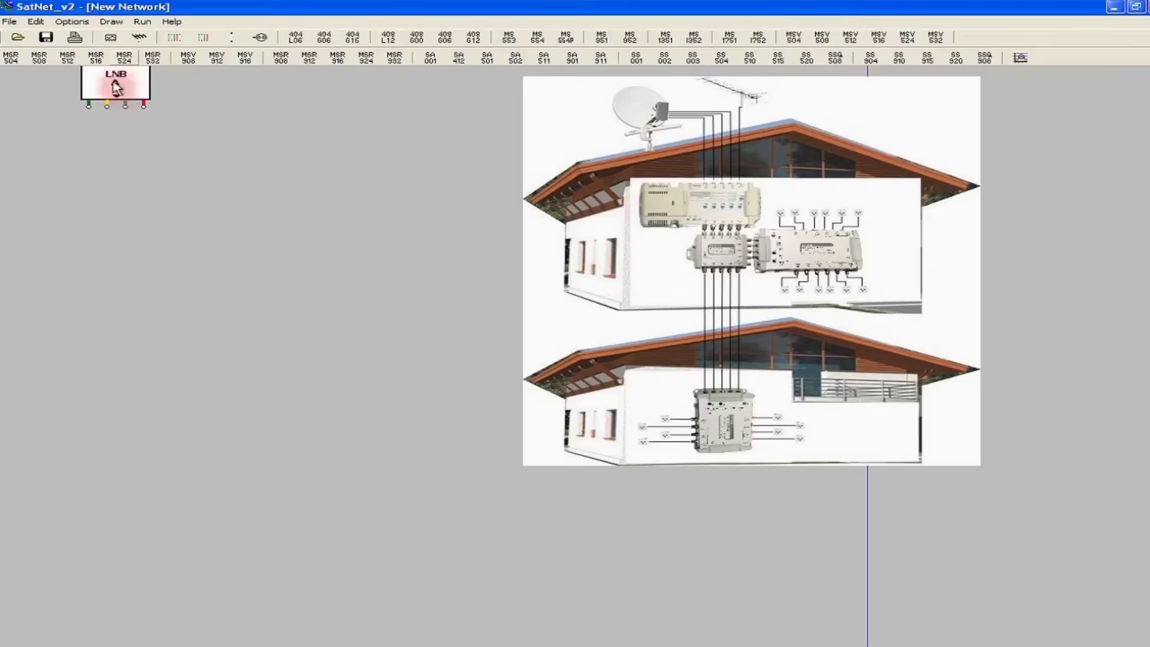
left_click(126, 121)
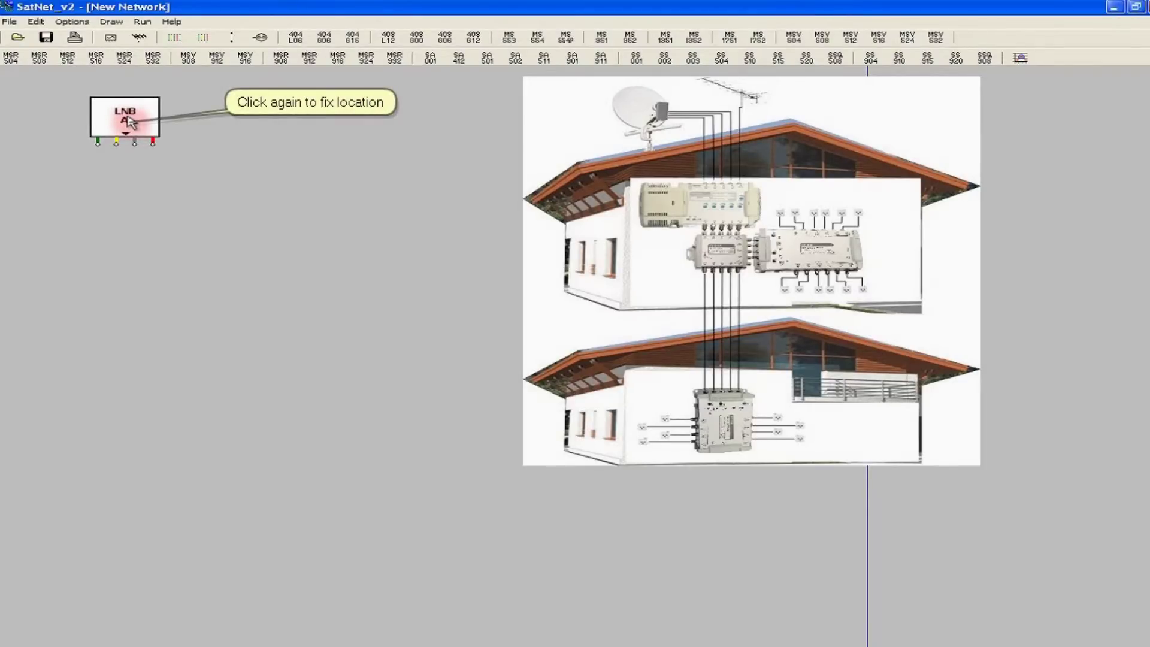
left_click(129, 122)
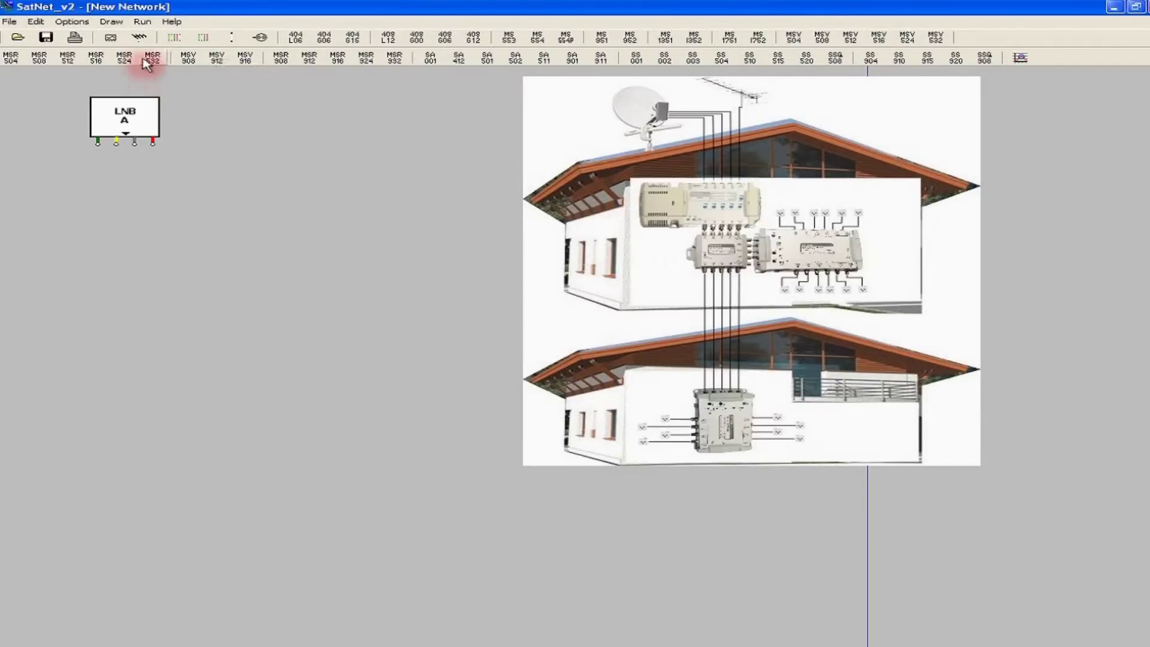
left_click(140, 39)
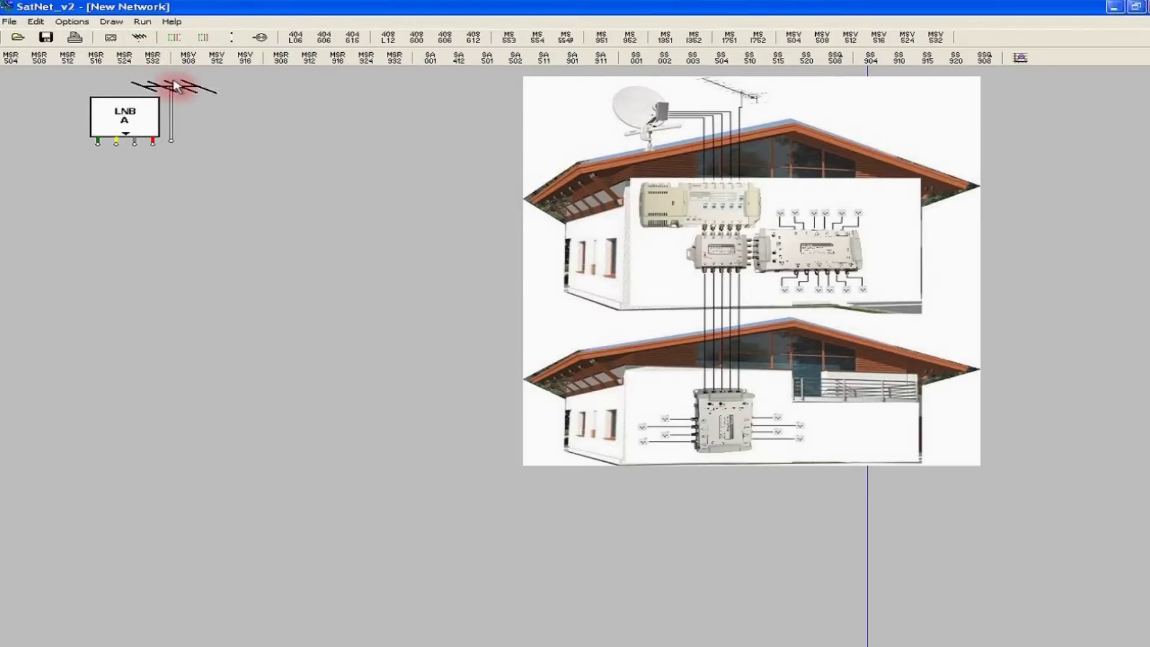
left_click(175, 93)
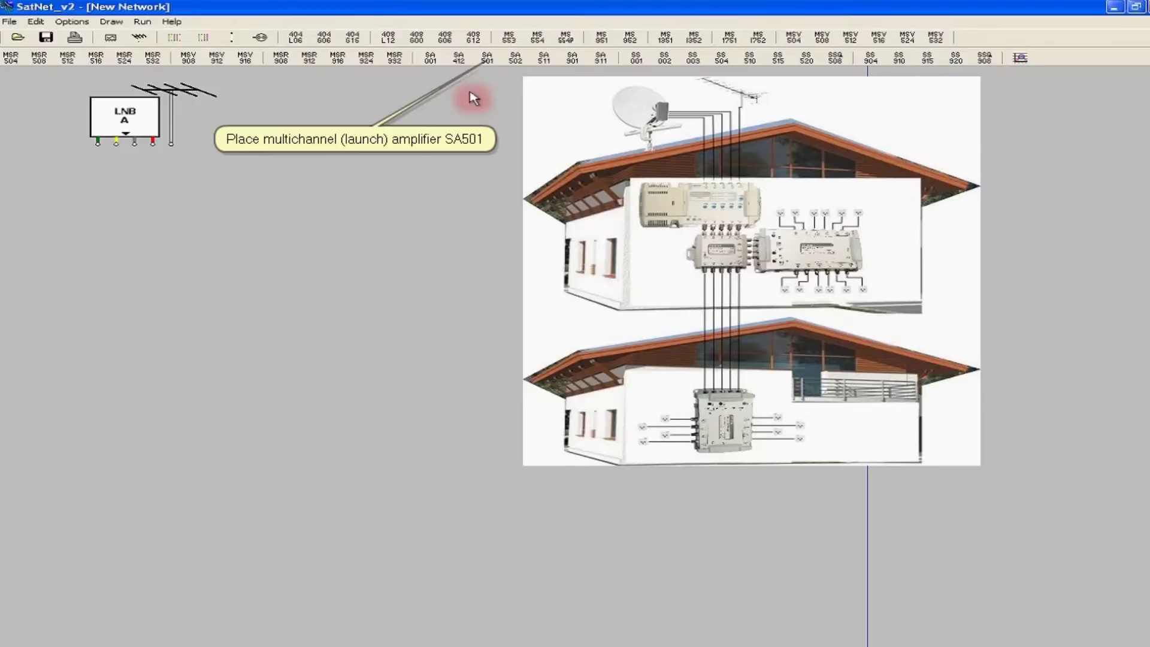
- Place an SA501 amplifier below the LNB block
left_click(487, 60)
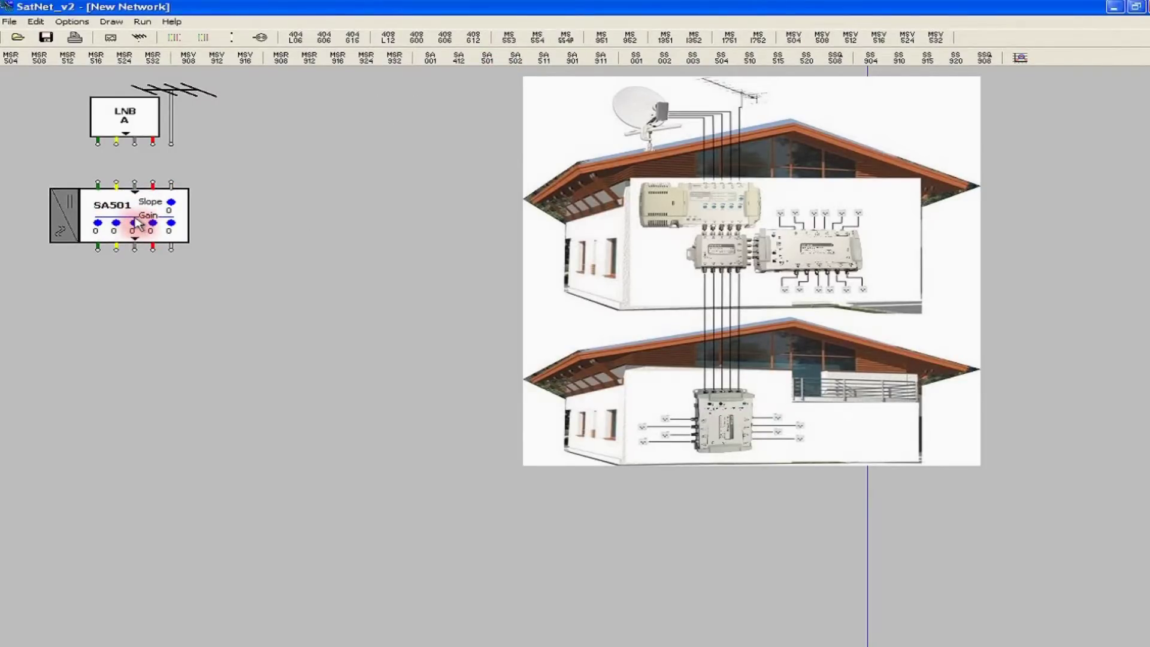
left_click(137, 224)
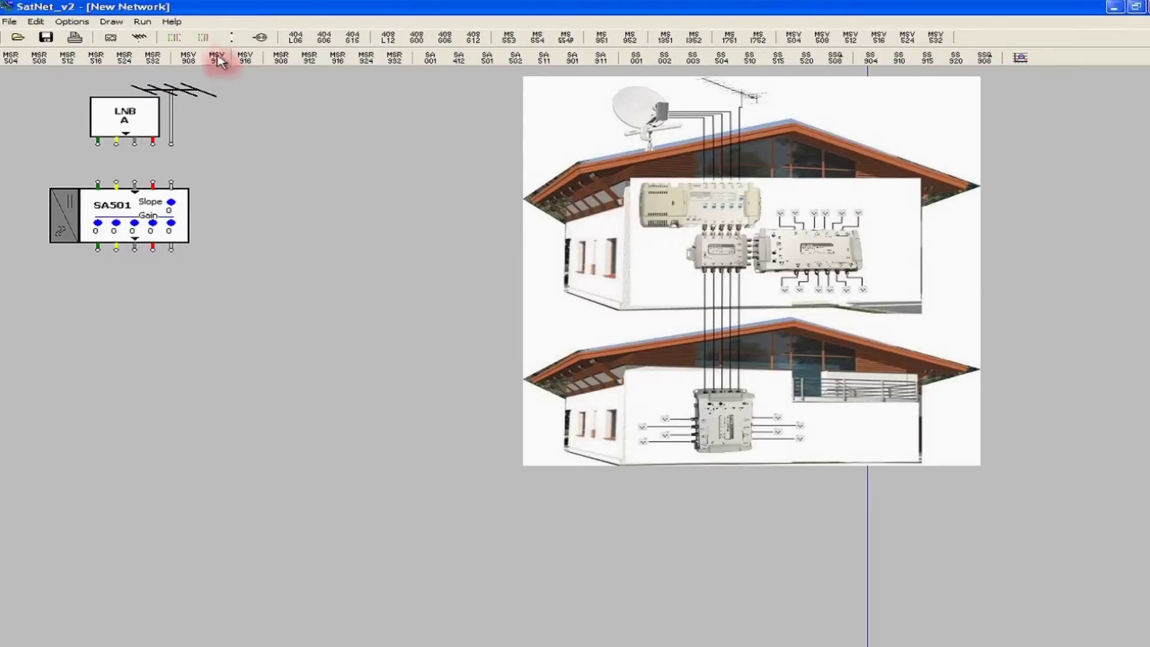
left_click(206, 39)
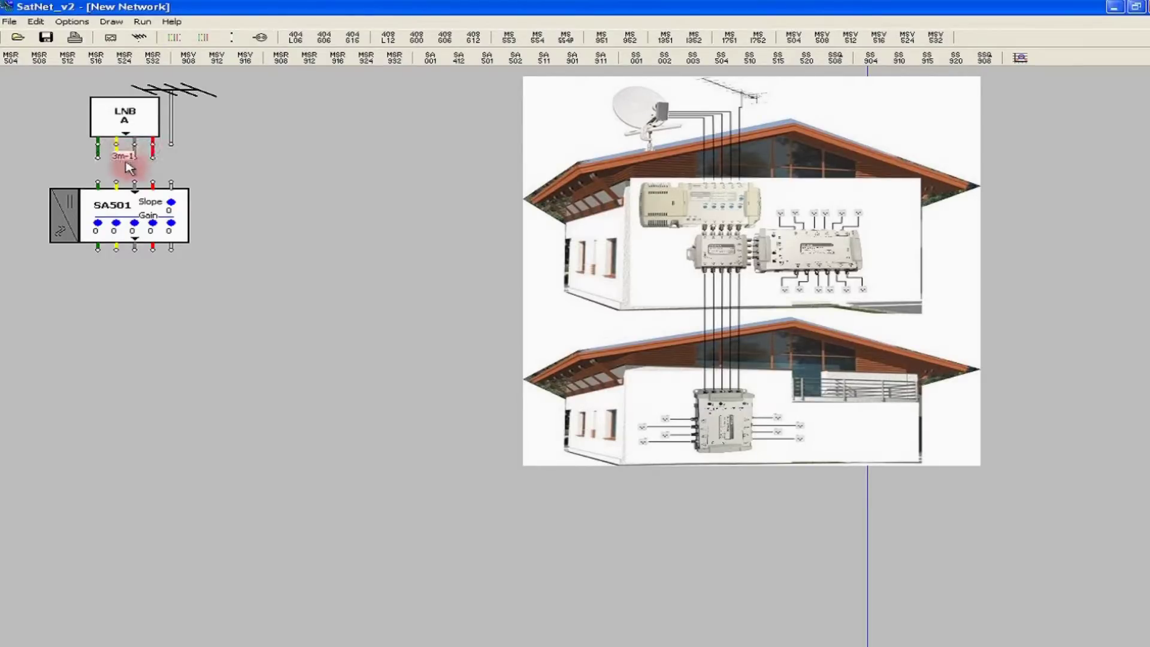
- Cable LNB A's outputs and the antenna down to SA501's inputs with 3m-1 lines
left_click(130, 187)
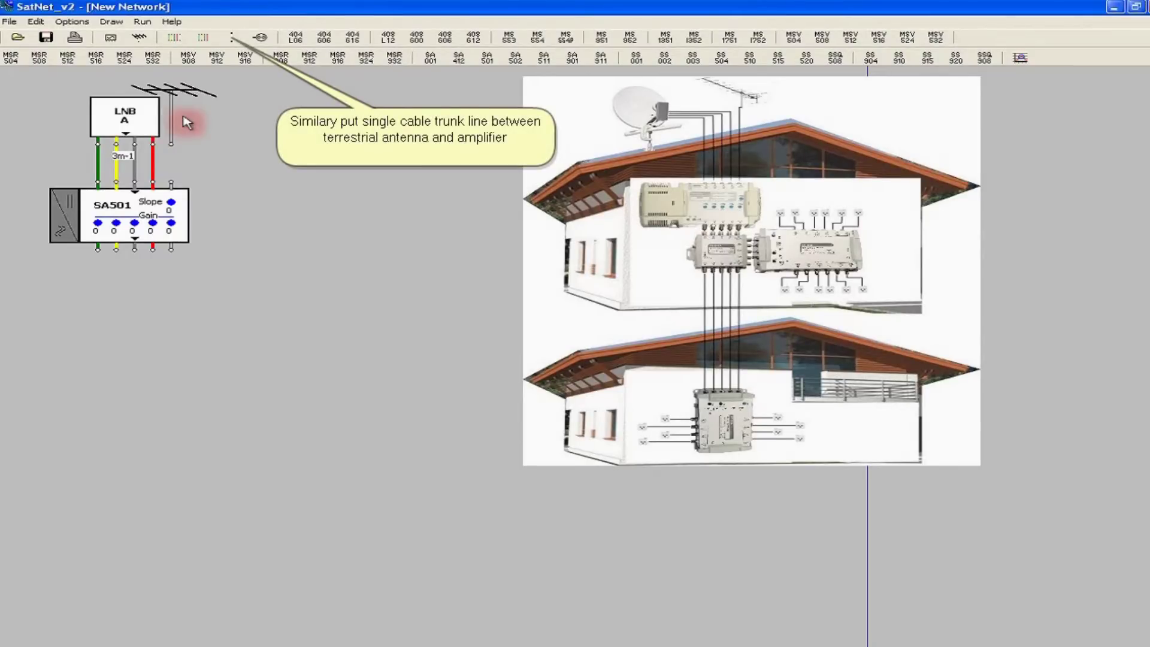
left_click(232, 40)
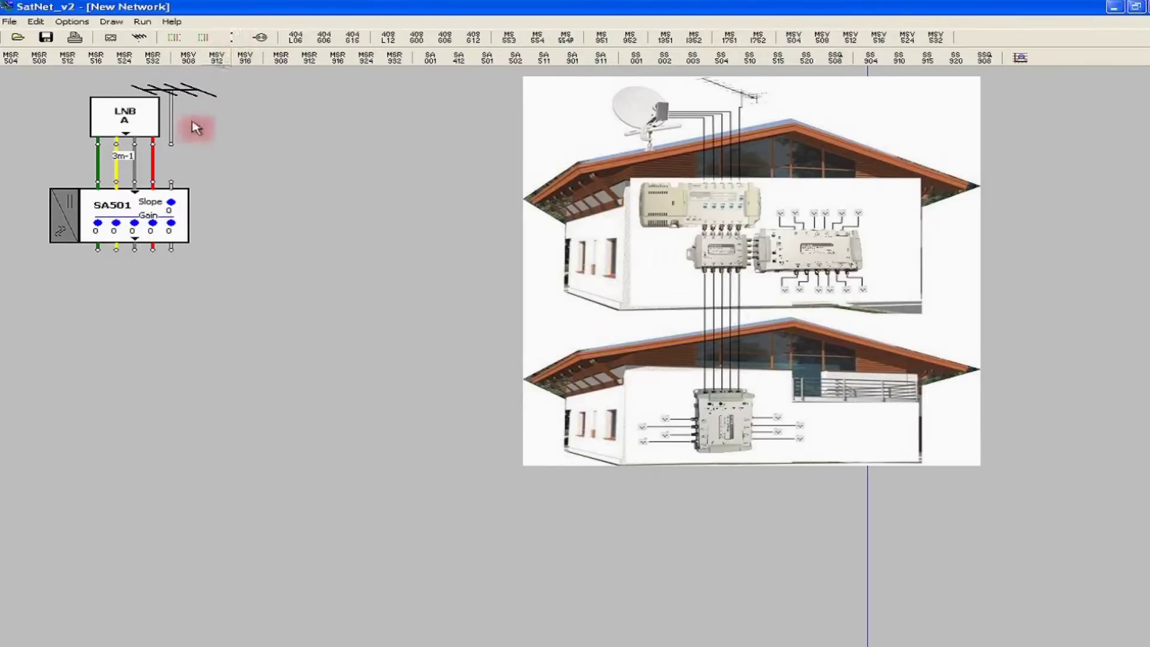
left_click_drag(173, 152, 175, 187)
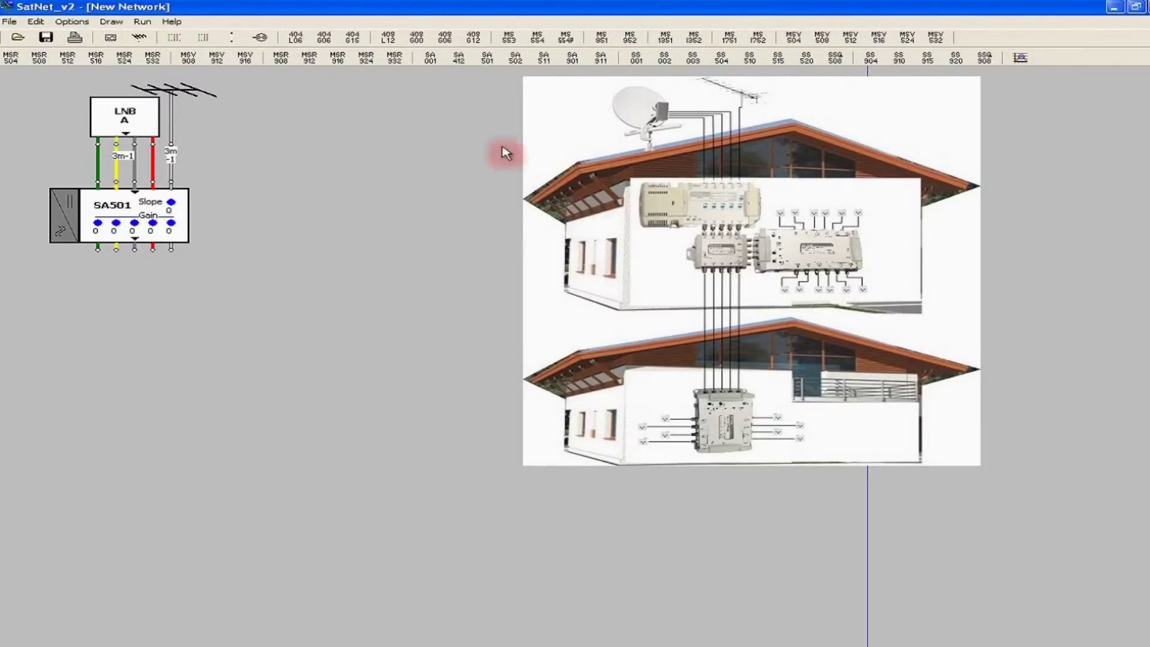
- Place an SS504 tap below SA501 and an MSV512 multiswitch wired beside it
left_click(722, 59)
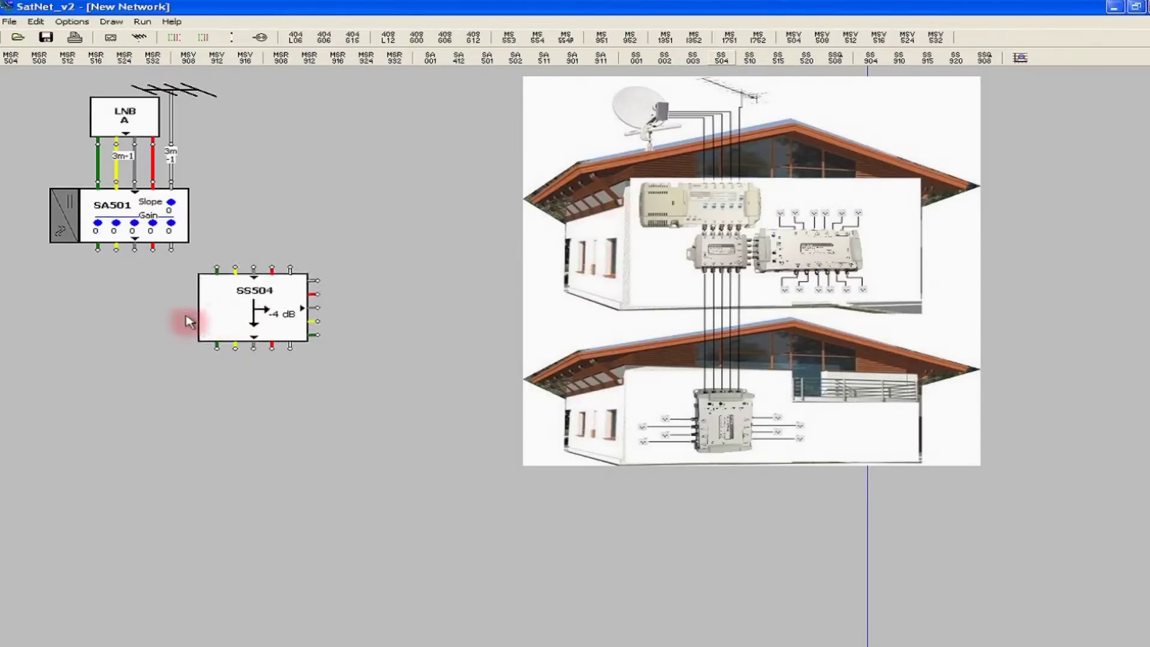
left_click(140, 301)
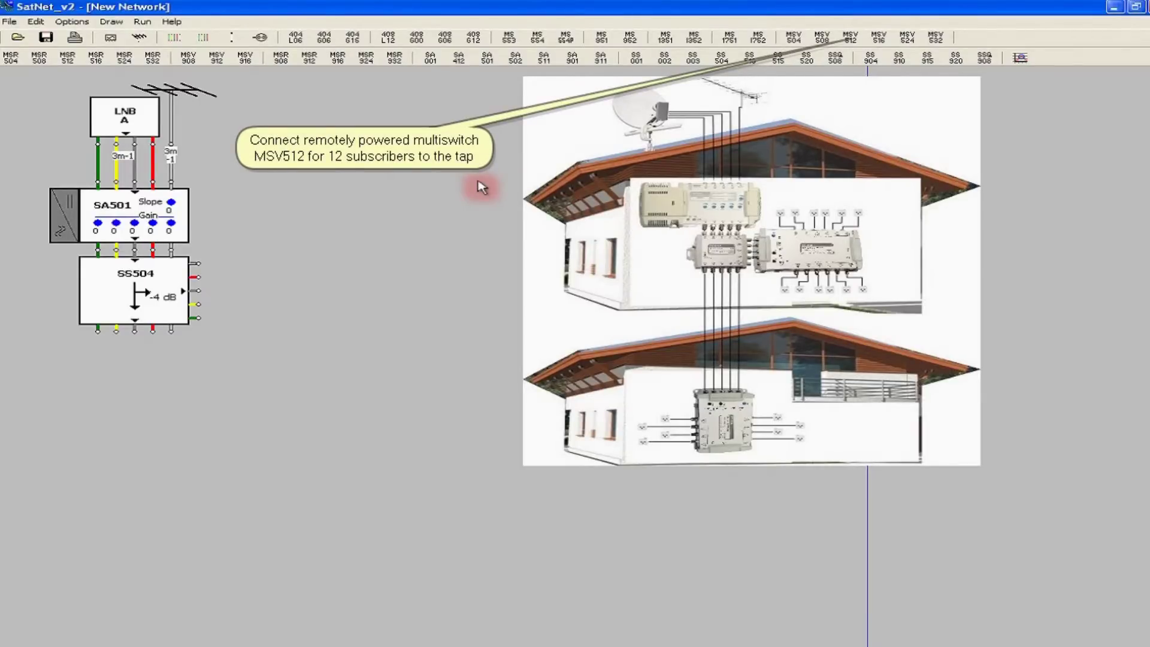
left_click(851, 39)
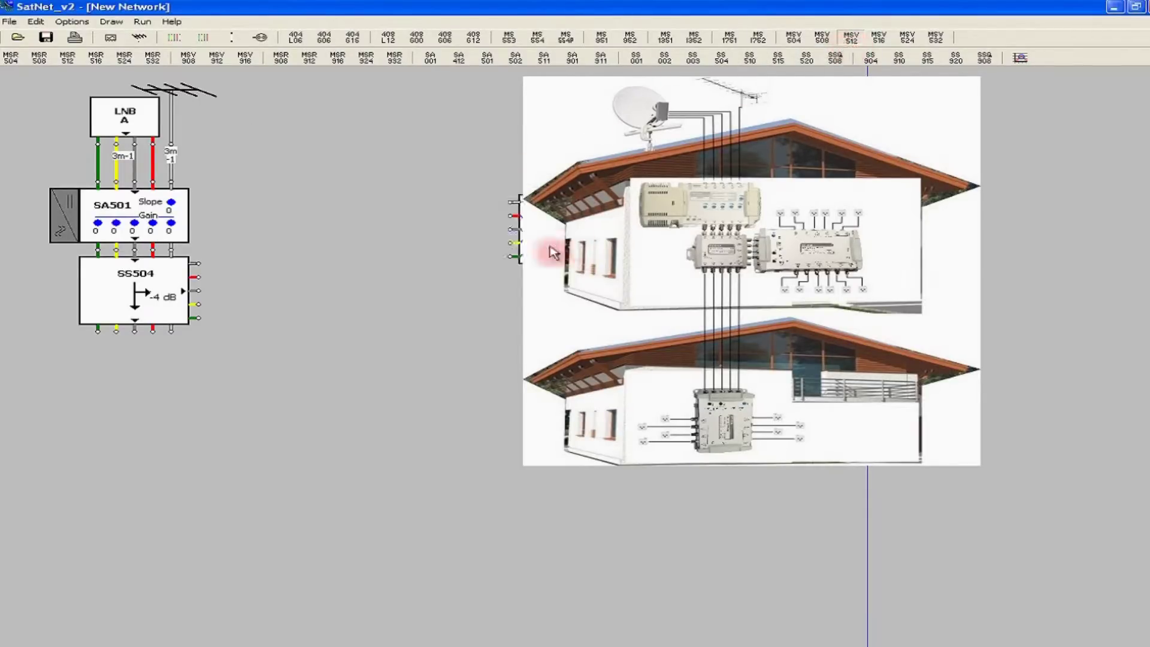
left_click(281, 298)
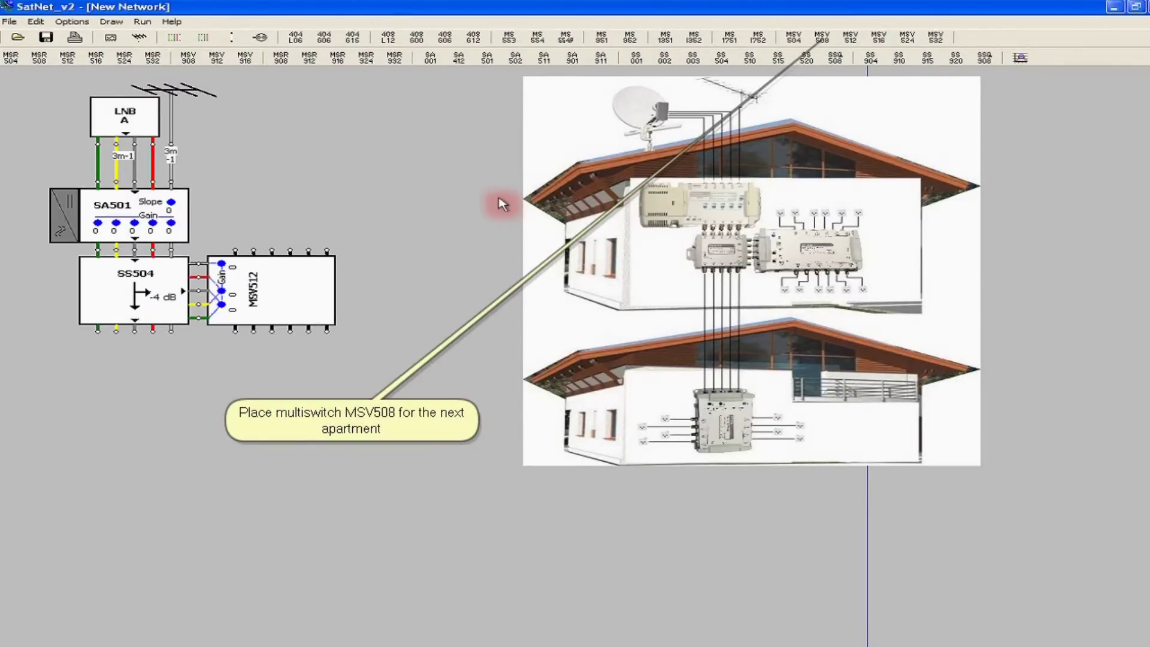
- Add an MSV508 multiswitch onto the canvas
left_click(822, 38)
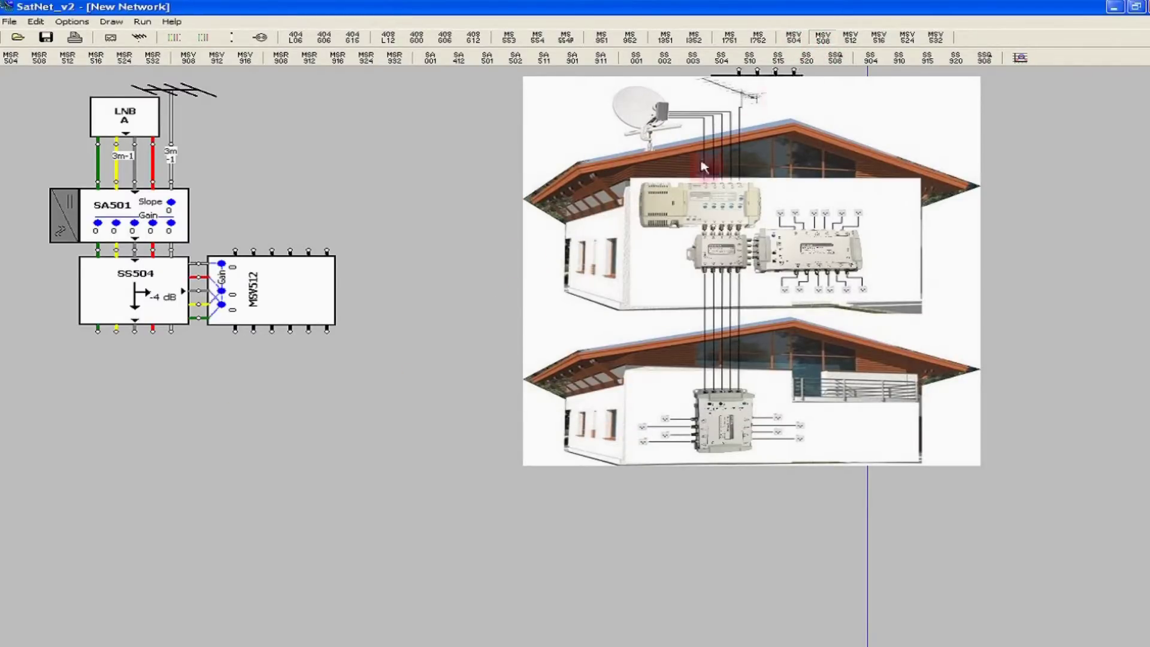
left_click(333, 398)
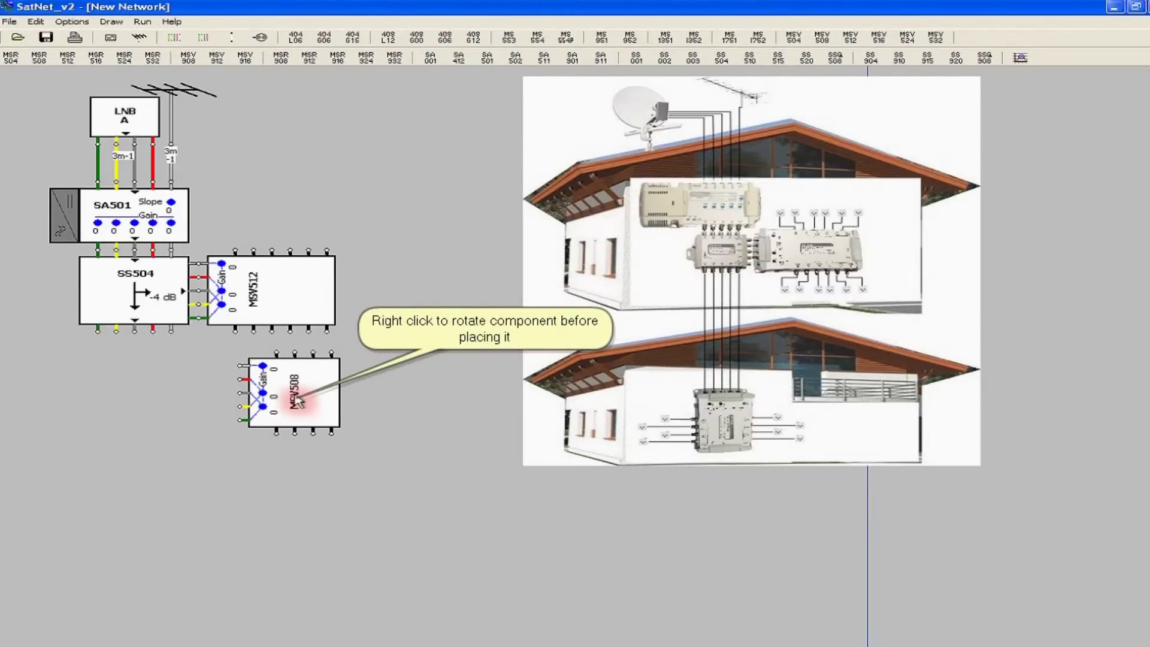
- Rotate MSV508 so its inputs face up and fix it below SS504
right_click(297, 401)
mouse_move(362, 358)
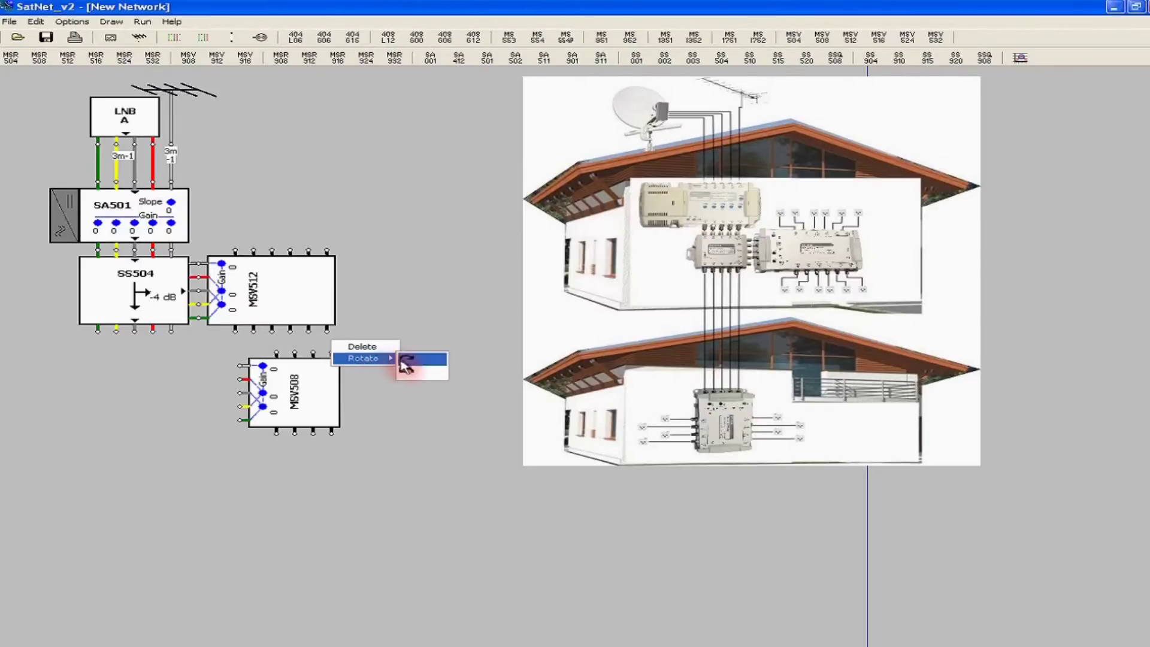
left_click(405, 363)
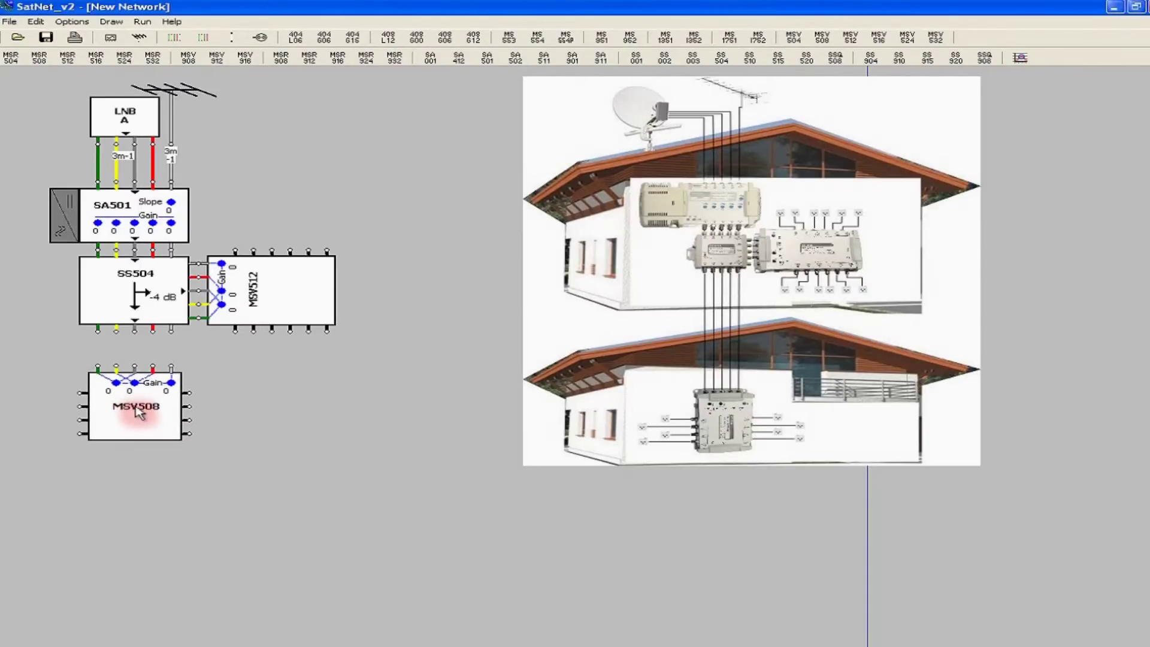
left_click(136, 412)
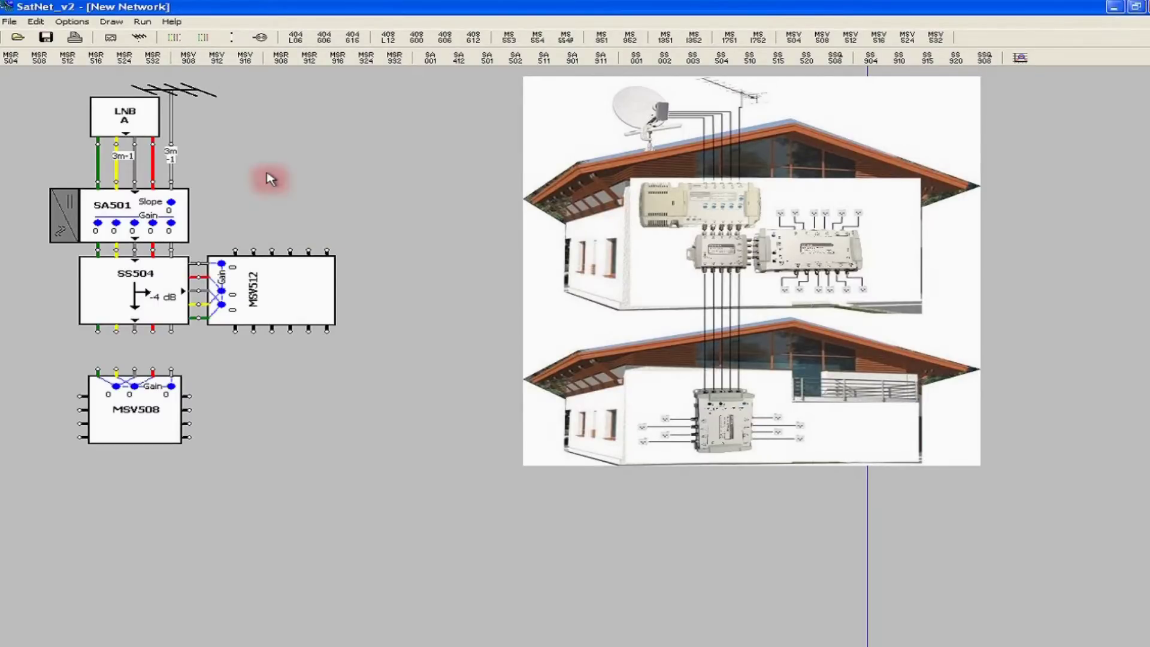
- Feed MSV508's inputs from SS504's bottom outputs with a five-wire 3m-1 trunk
left_click(179, 40)
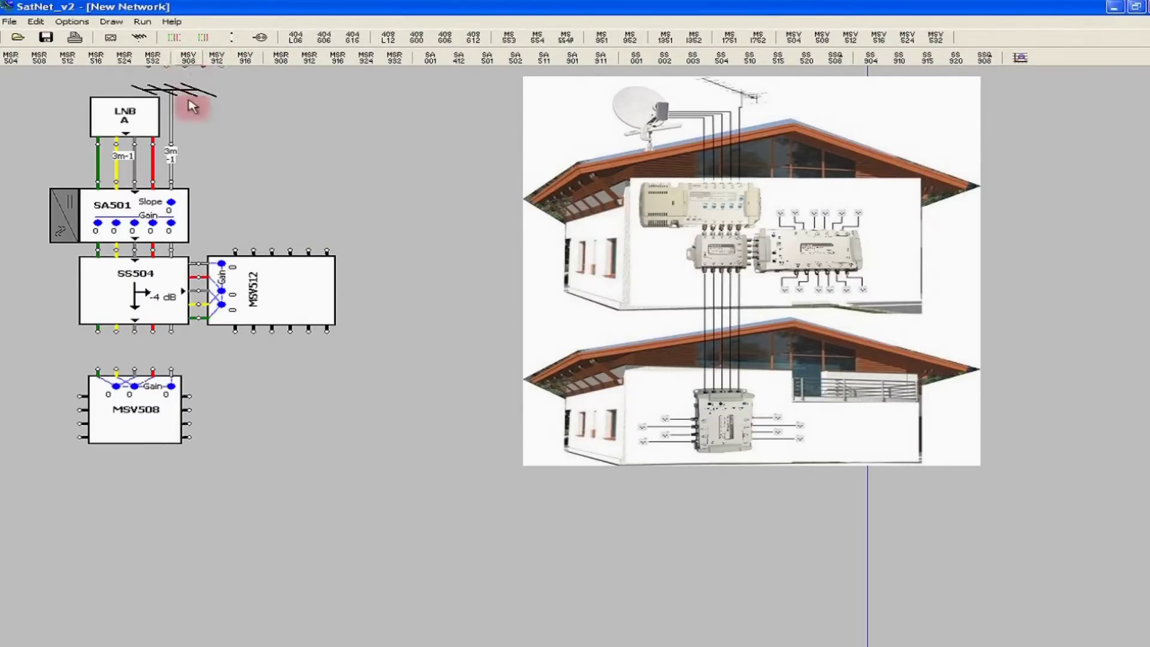
left_click(135, 338)
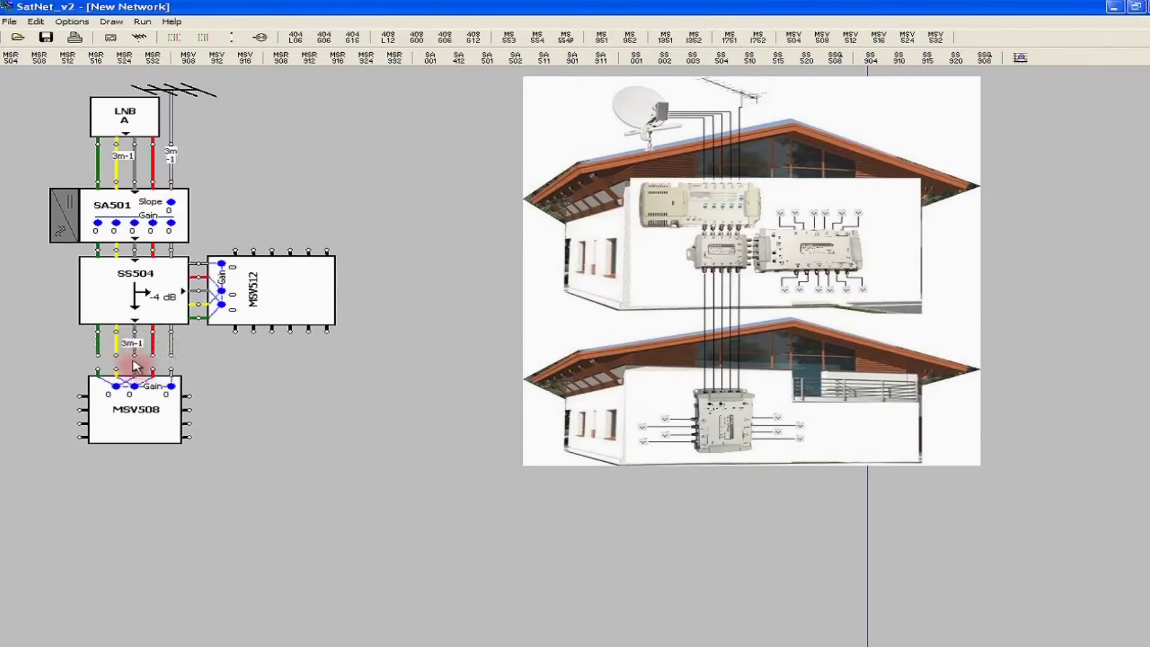
left_click_drag(135, 337, 133, 370)
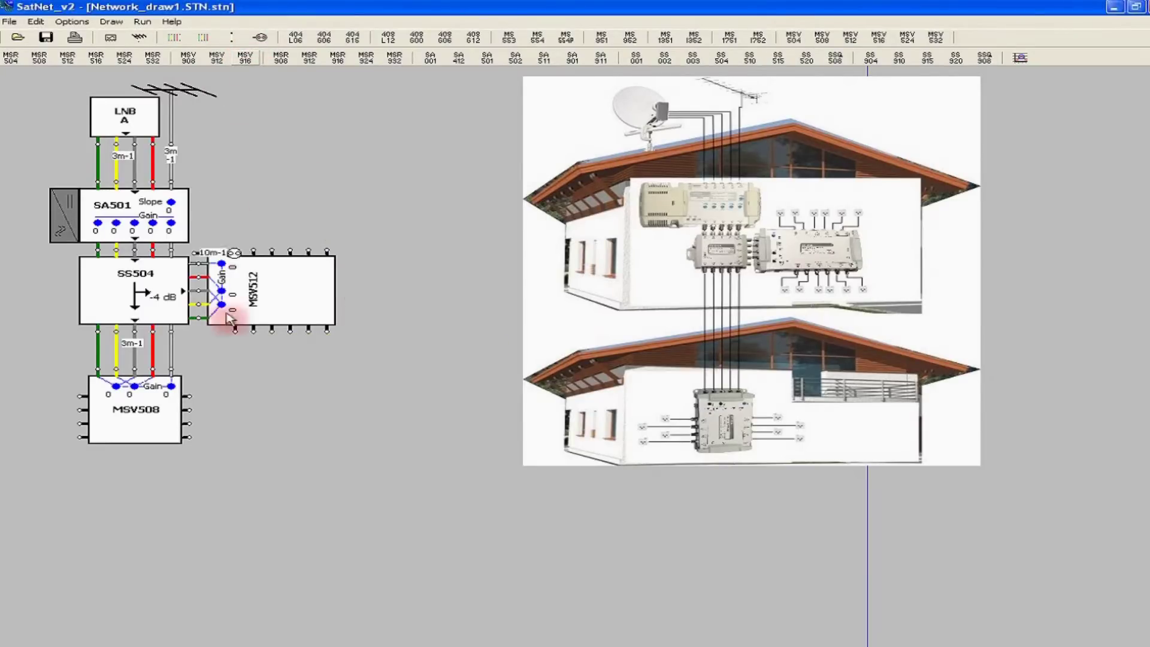
- Attach subscriber outlets to MSV508's outputs on both sides
left_click(216, 403)
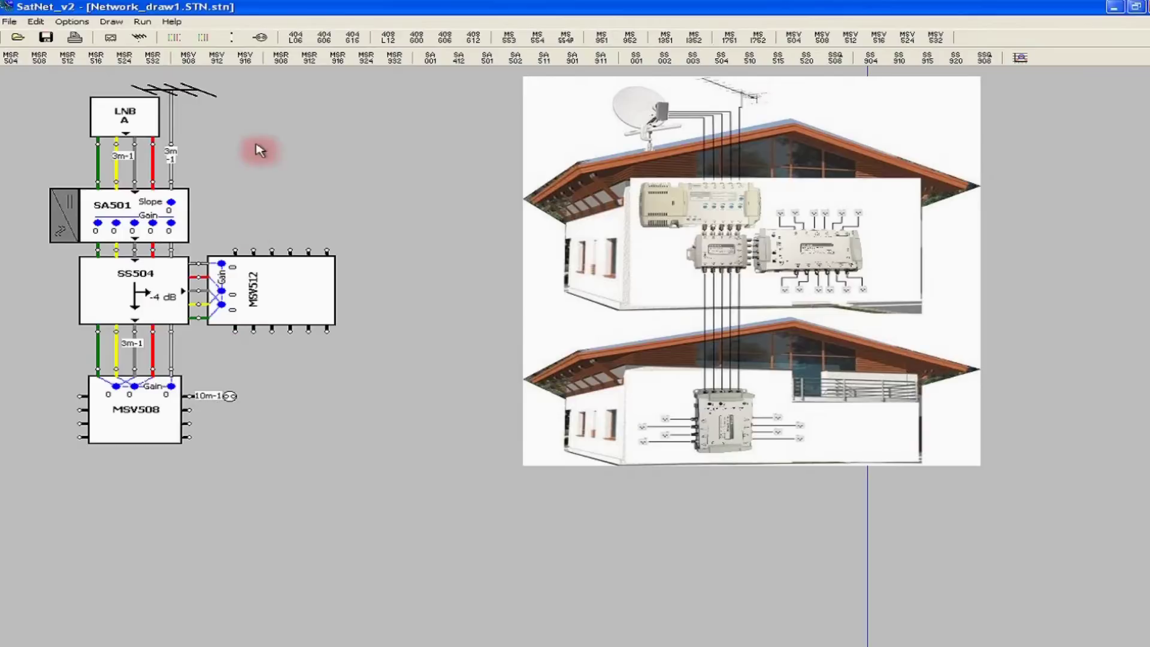
left_click(260, 37)
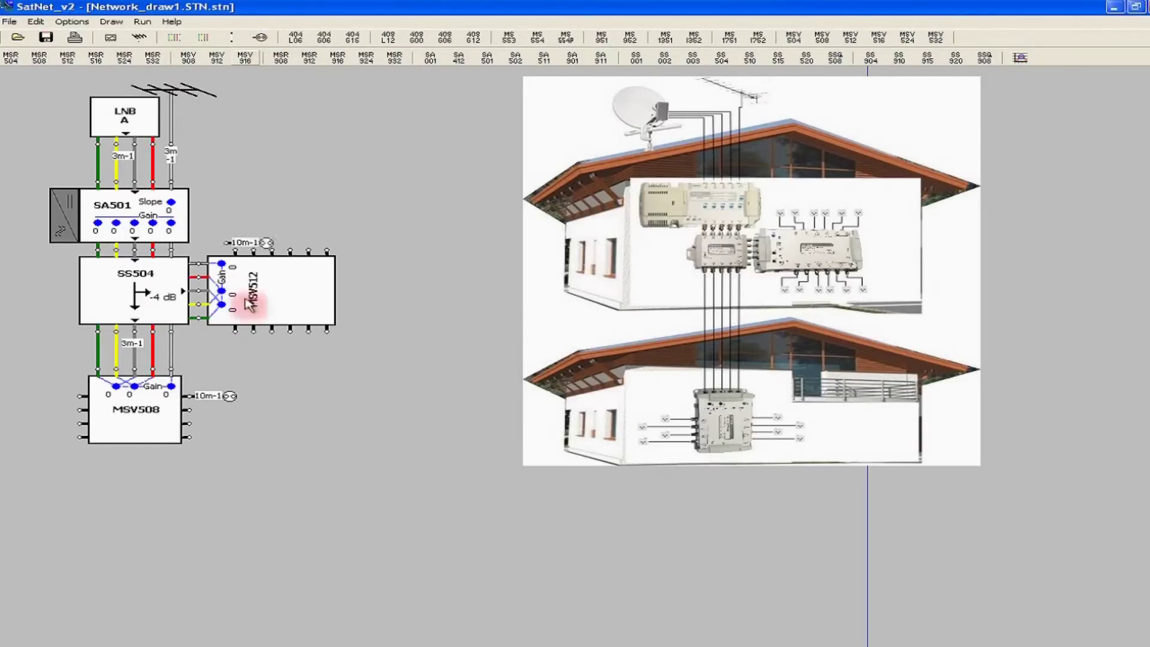
left_click(215, 416)
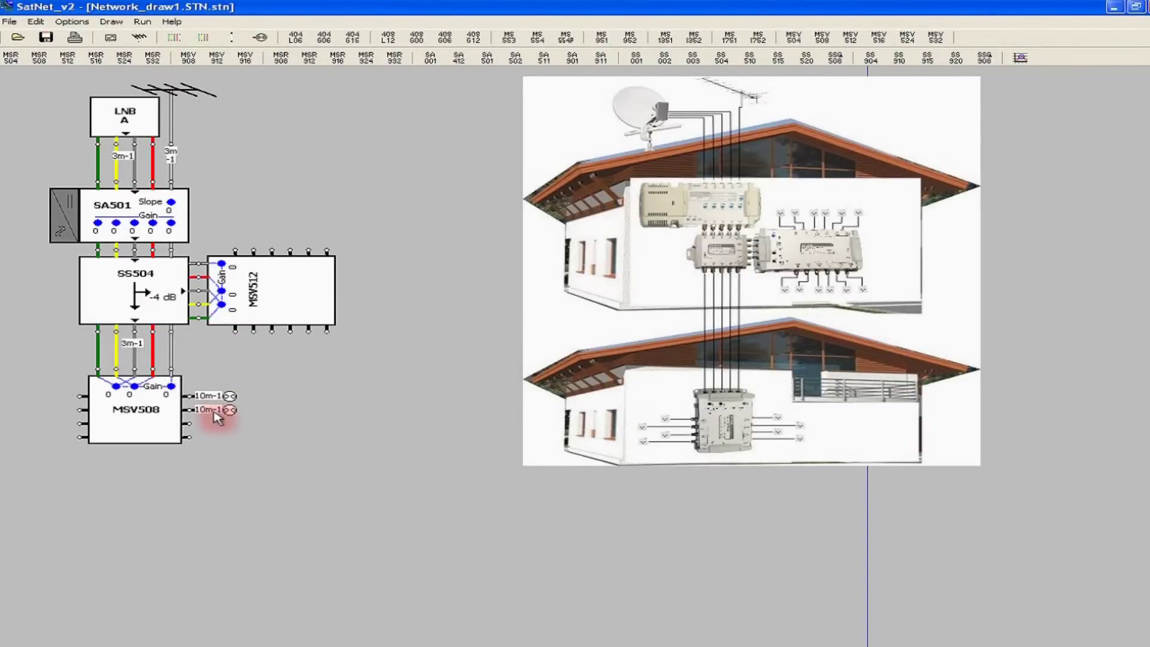
left_click(260, 37)
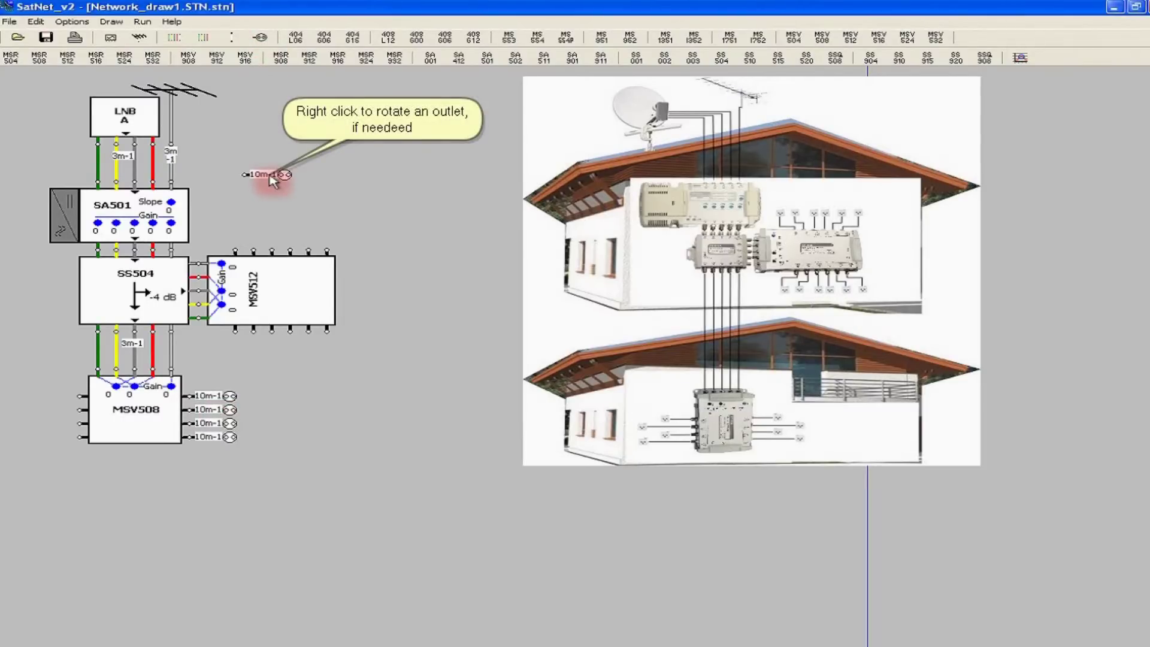
- Attach rotated outlets to MSV512's bottom port and its remaining outputs
right_click(275, 180)
mouse_move(338, 138)
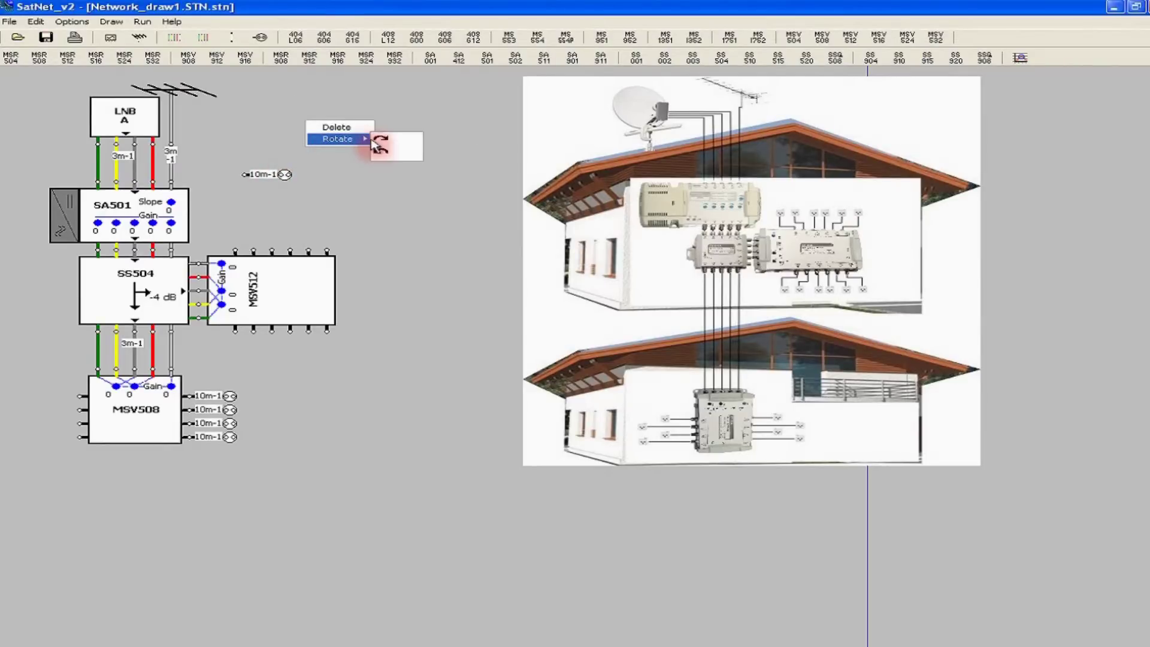
left_click(380, 145)
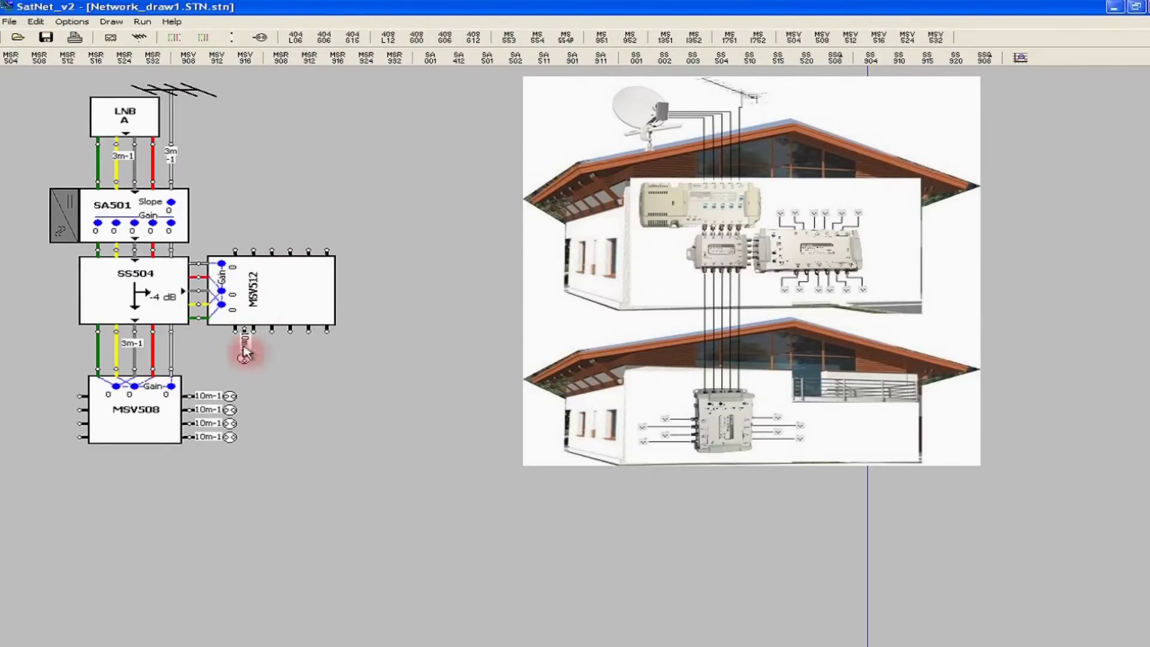
left_click(237, 351)
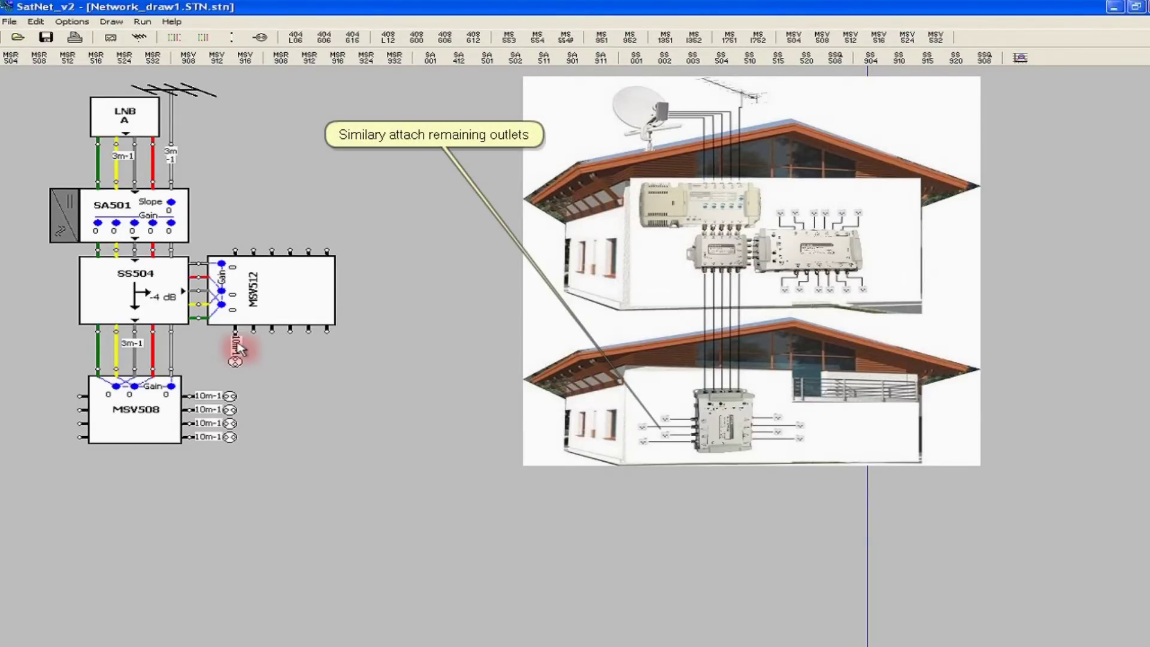
left_click(281, 57)
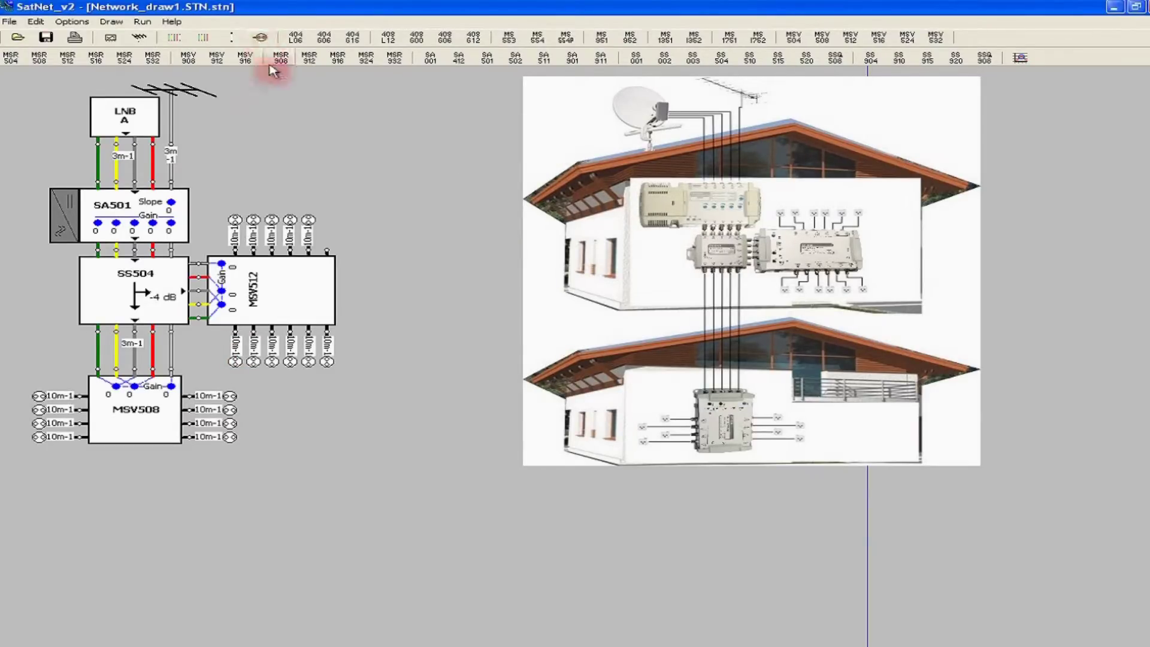
left_click(328, 238)
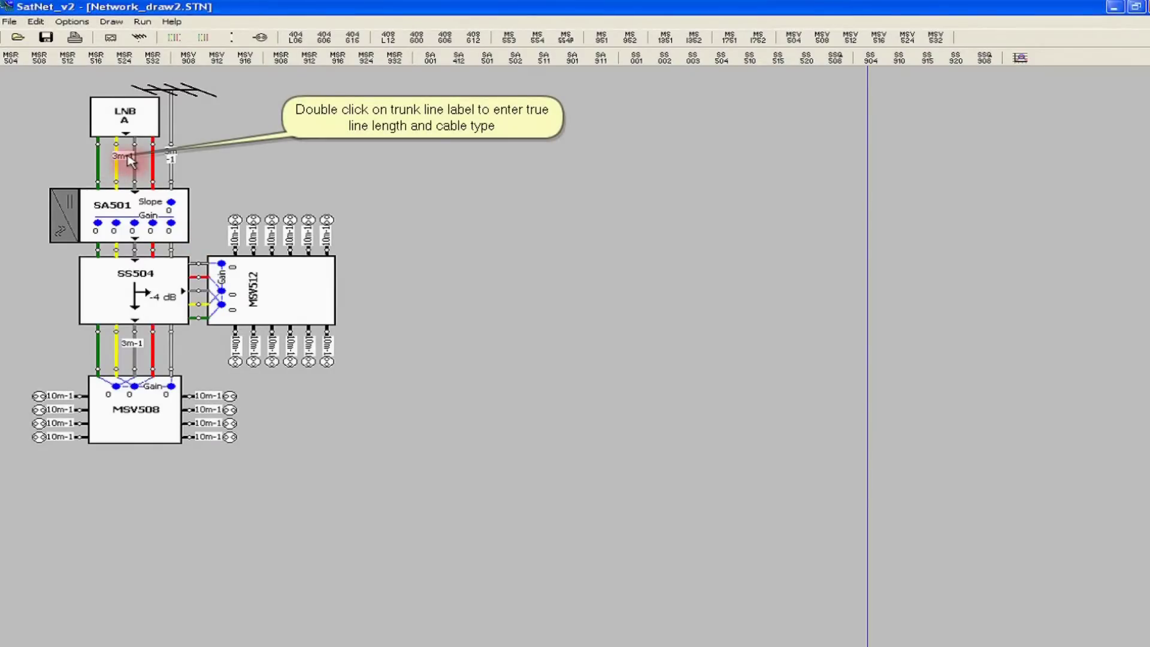
- Set the LNB-to-SA501 trunk cable to RG-6, 30 m (label 30m-2)
double_click(128, 159)
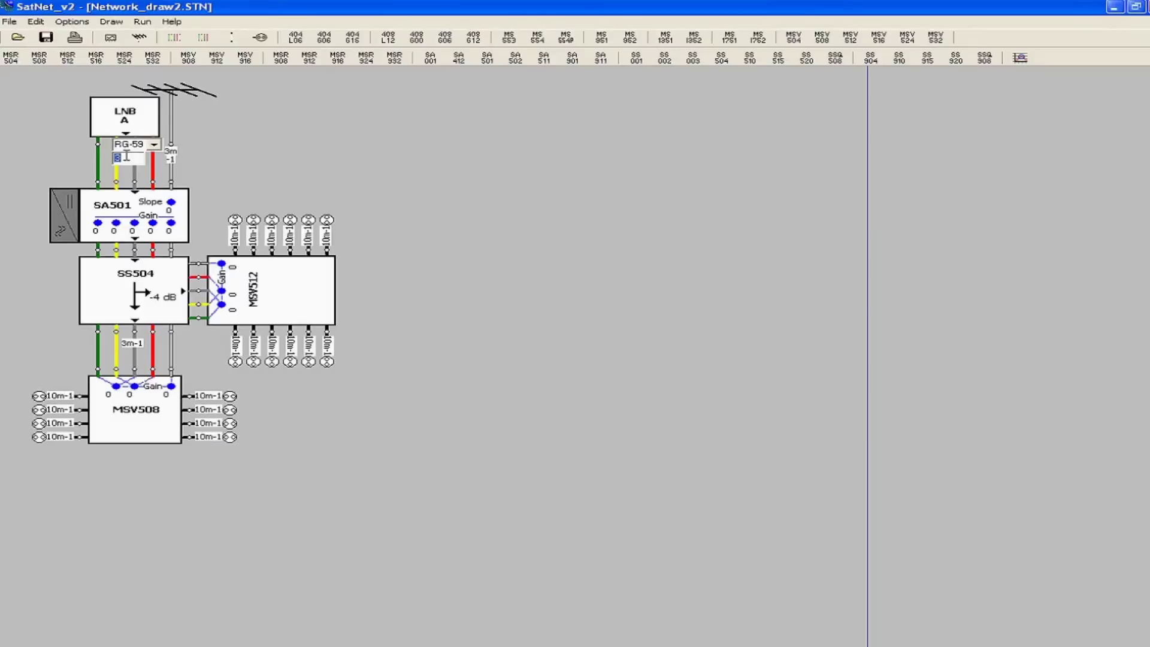
left_click(155, 146)
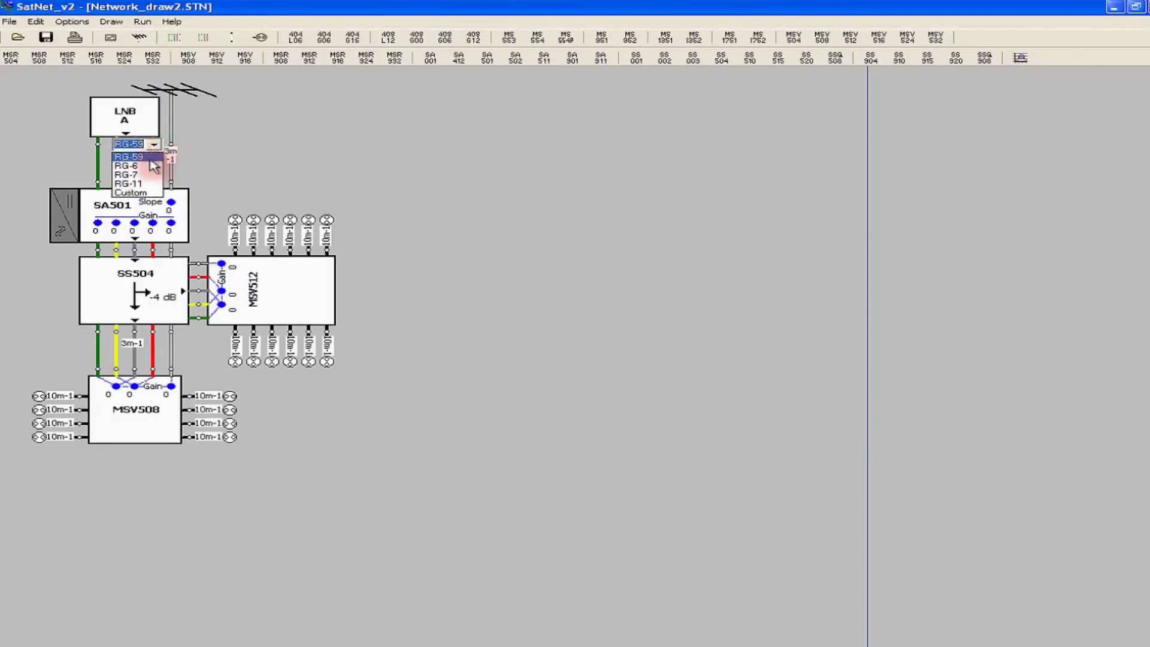
left_click(126, 155)
left_click(128, 173)
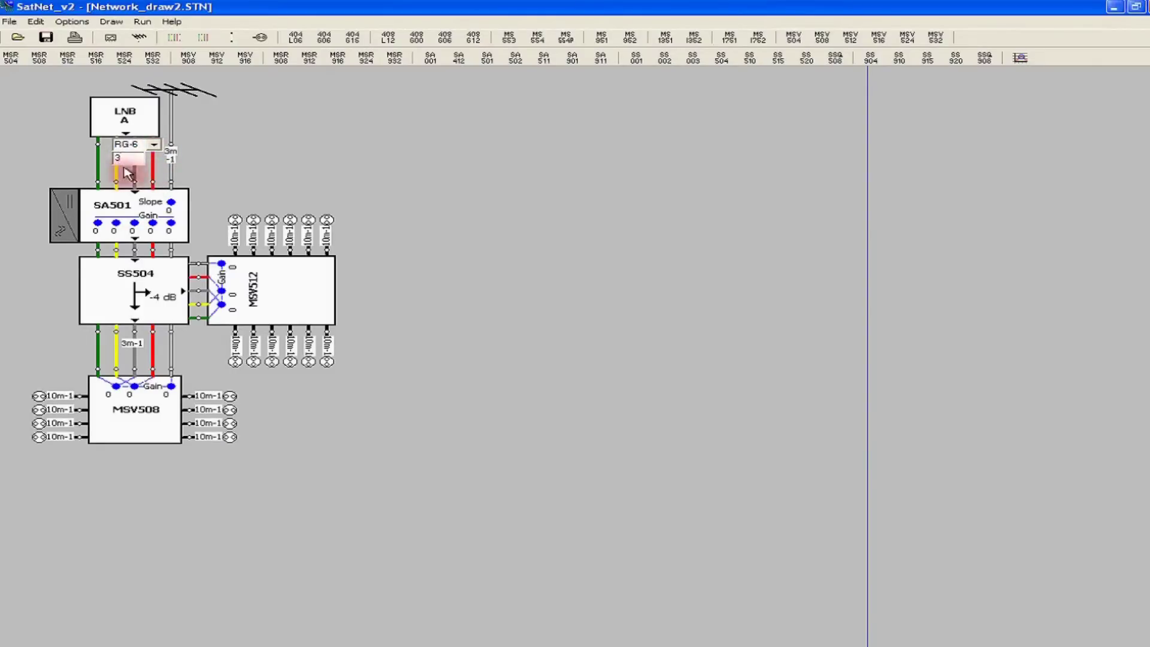
type("0")
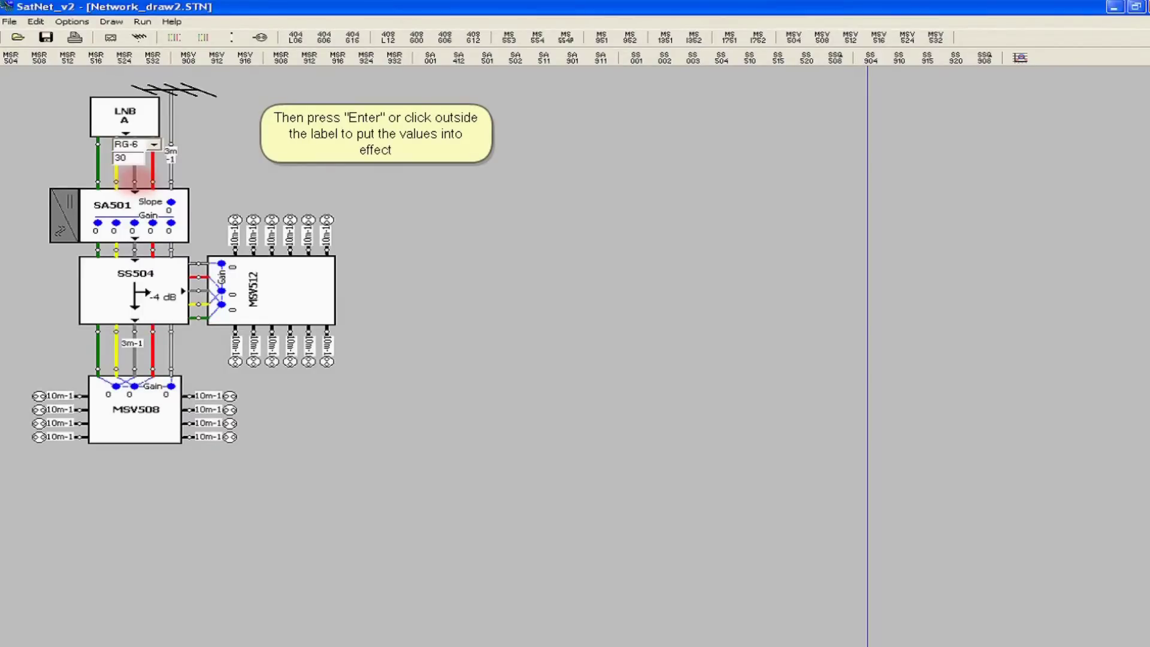
key("Return")
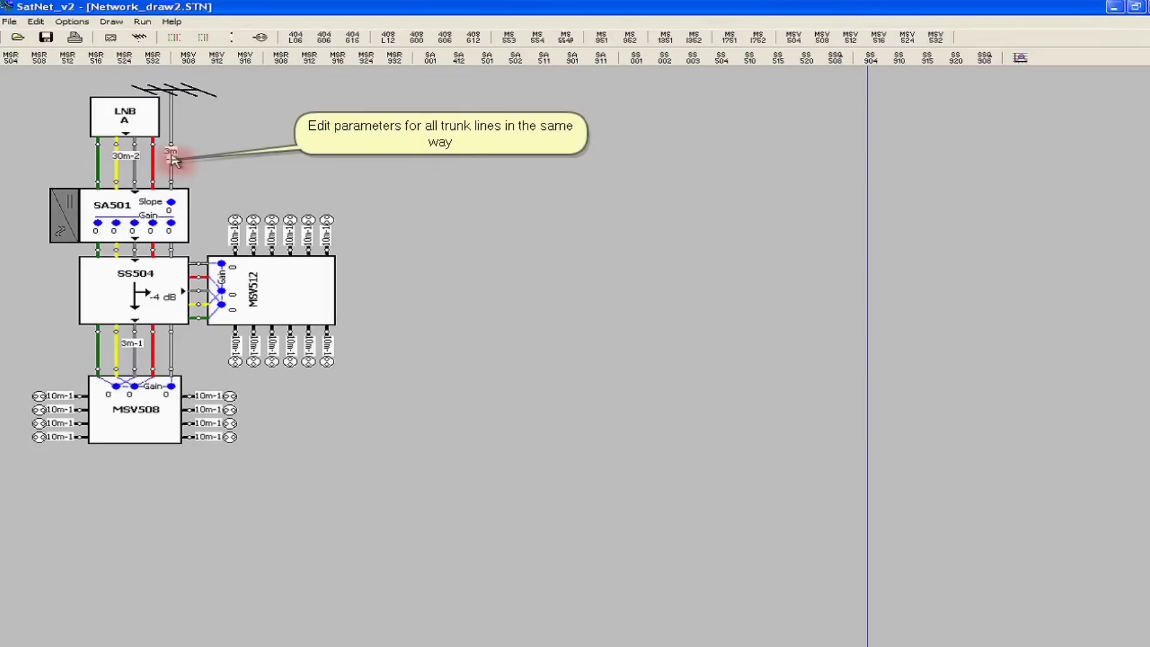
- Set the second trunk cable to RG-6, 30 m as well
left_click(173, 159)
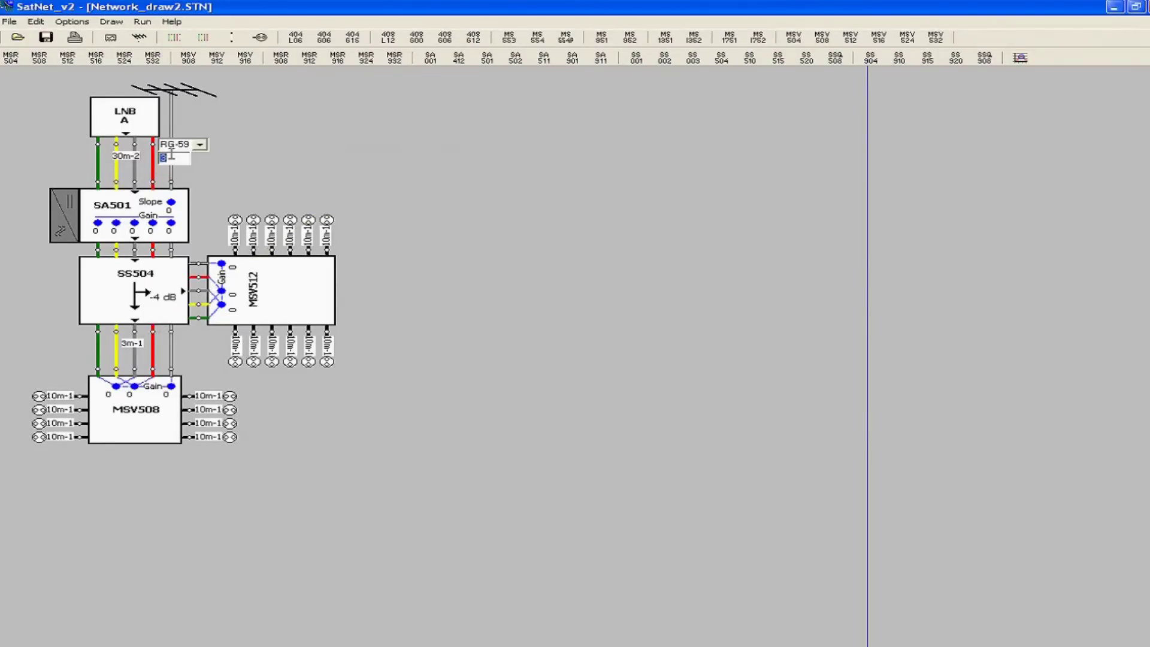
left_click(199, 144)
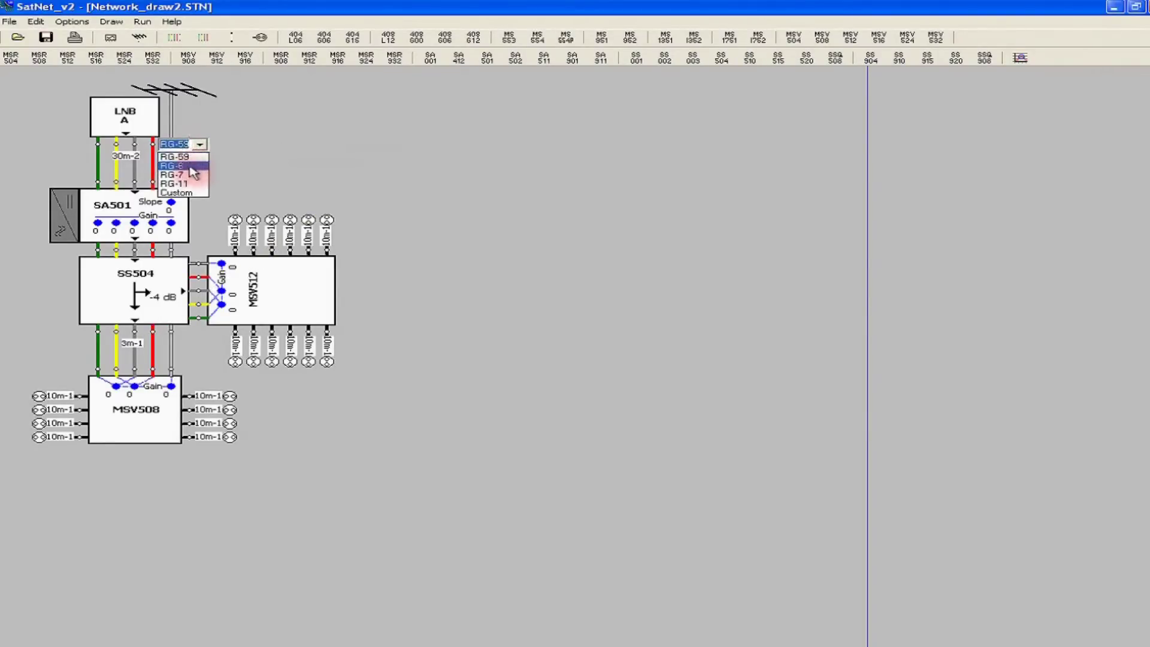
left_click(198, 158)
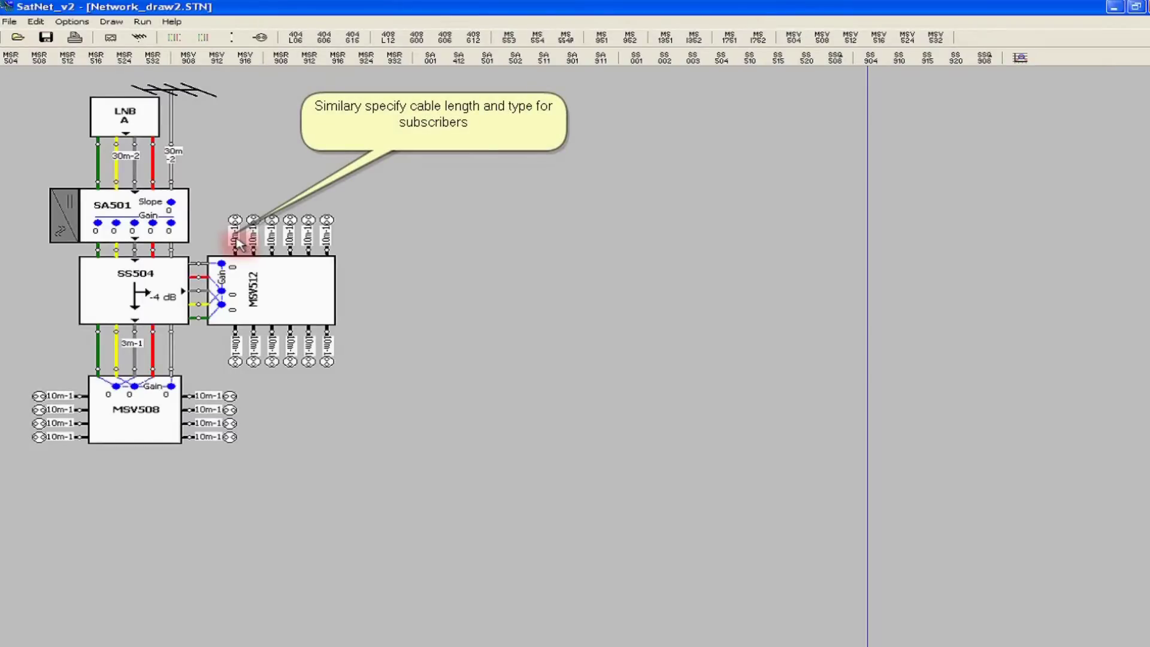
- Set the first subscriber cable's length to 20 m
left_click(235, 240)
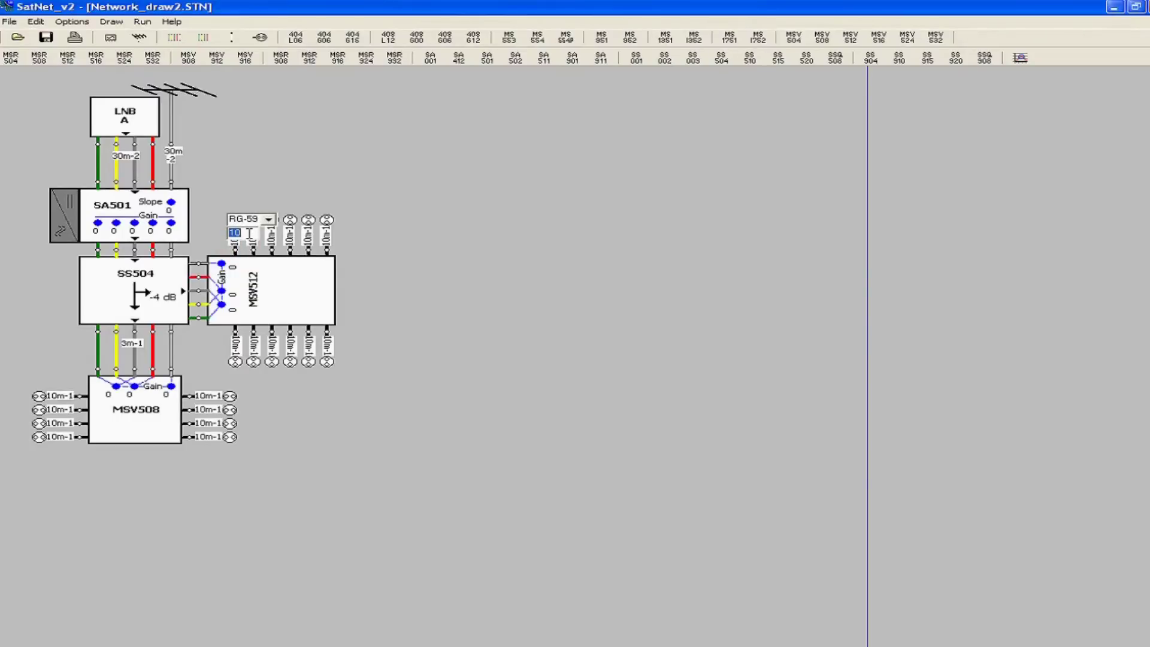
type("20")
key("Return")
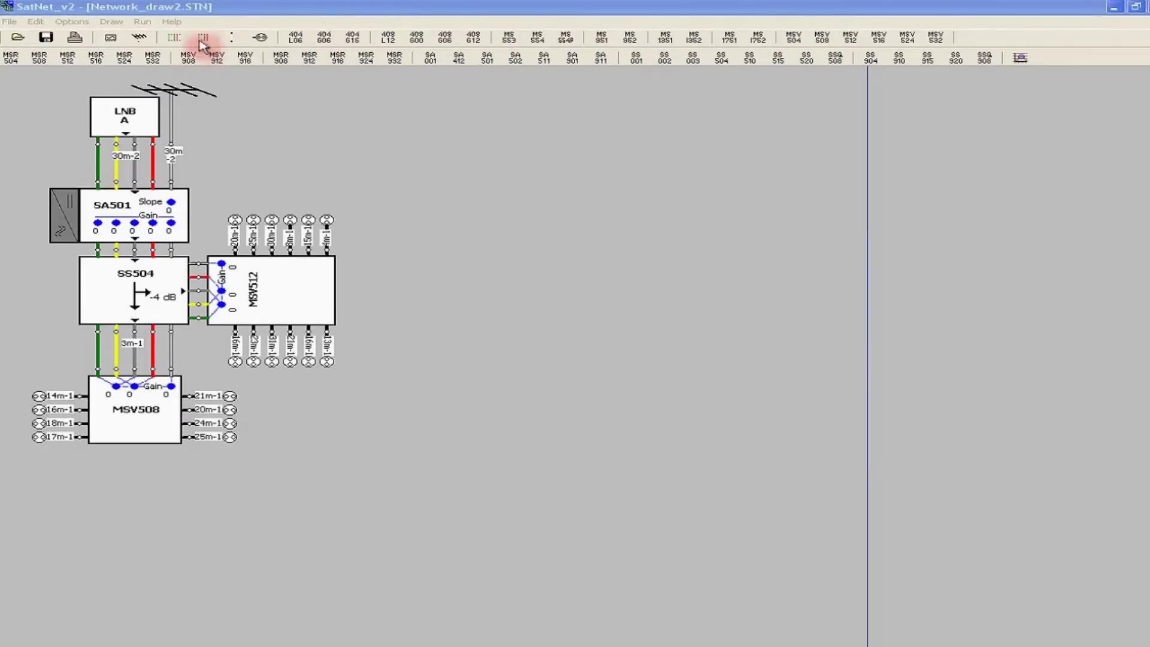
- Launch the Path Loss Calculator from the Run menu
left_click(152, 24)
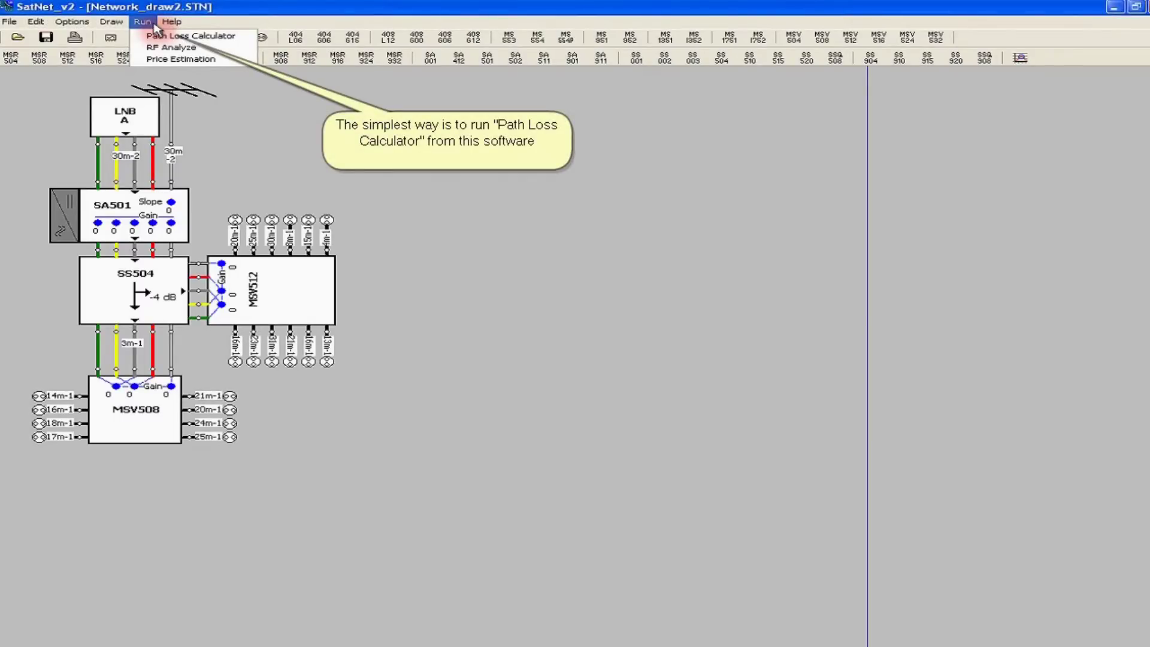
left_click(169, 37)
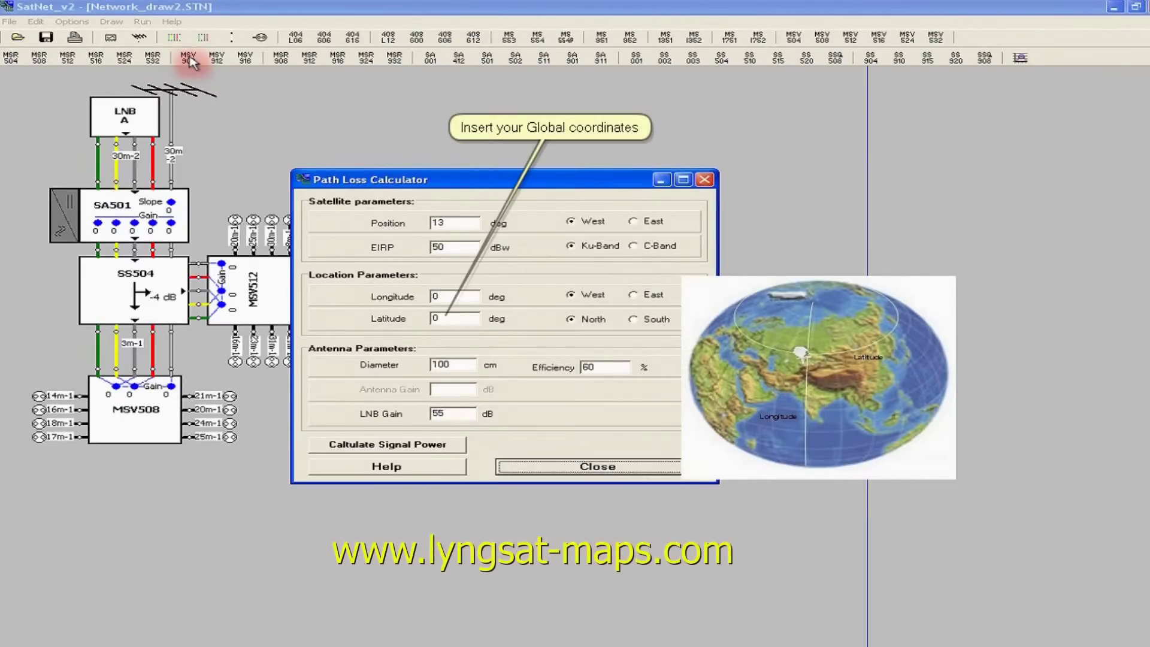
- Calculate signal power for longitude 25, latitude 54, LNB gain 57 (80 dBuV) and close the calculator
left_click(443, 301)
key("BackSpace")
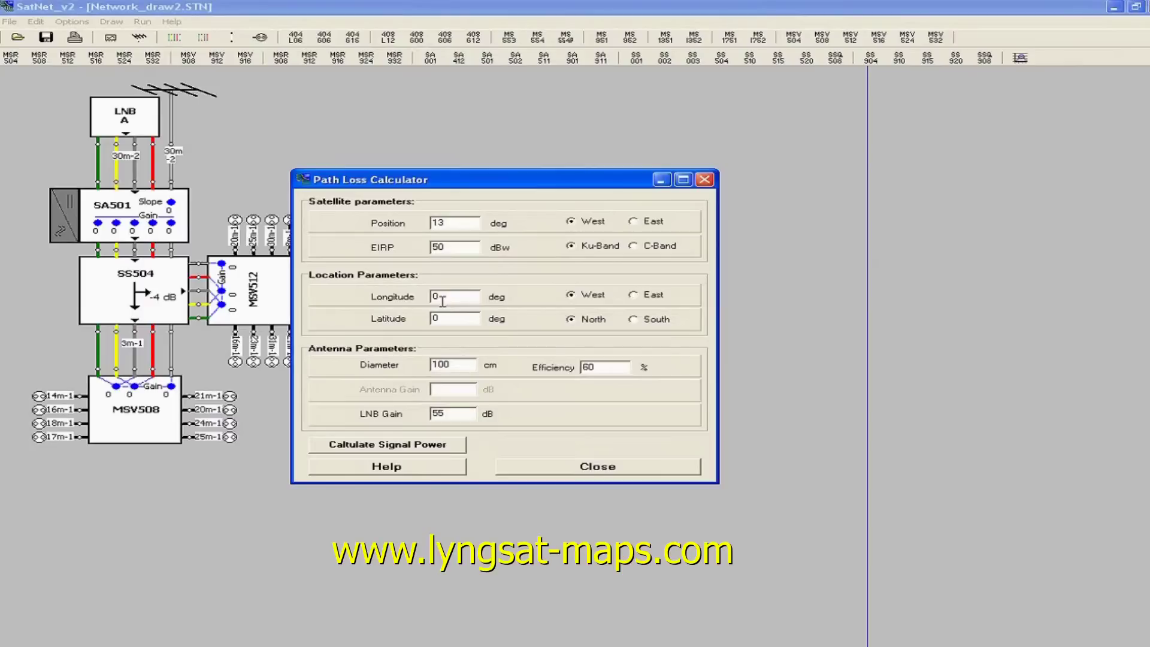
type("25")
left_click(436, 319)
key("BackSpace")
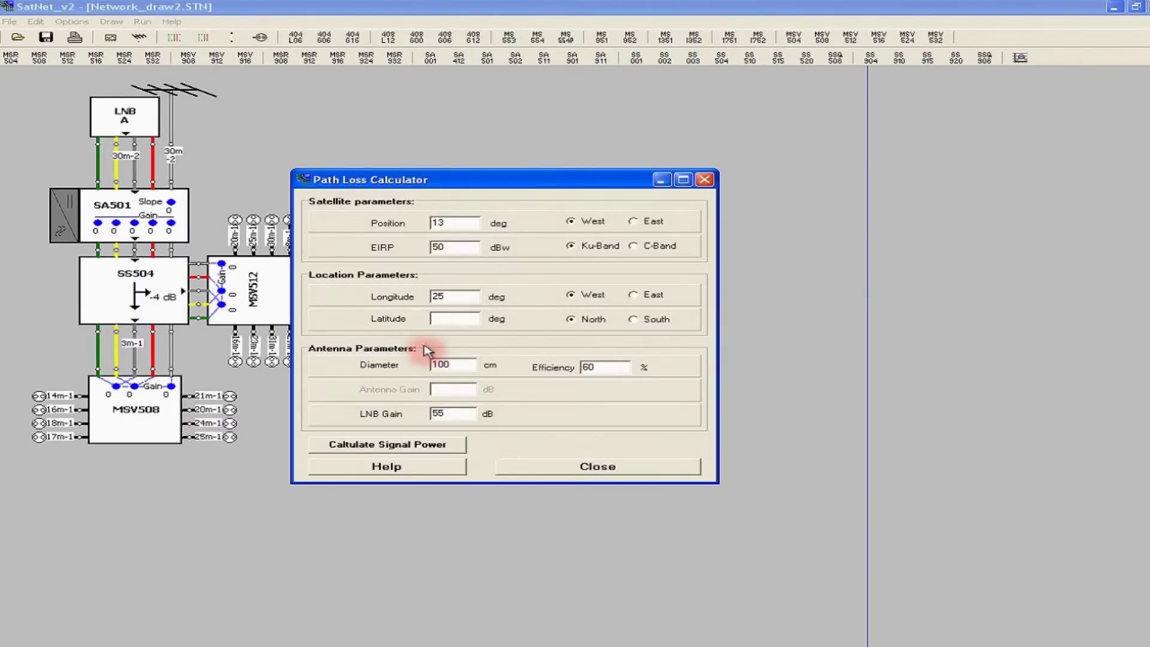
type("54")
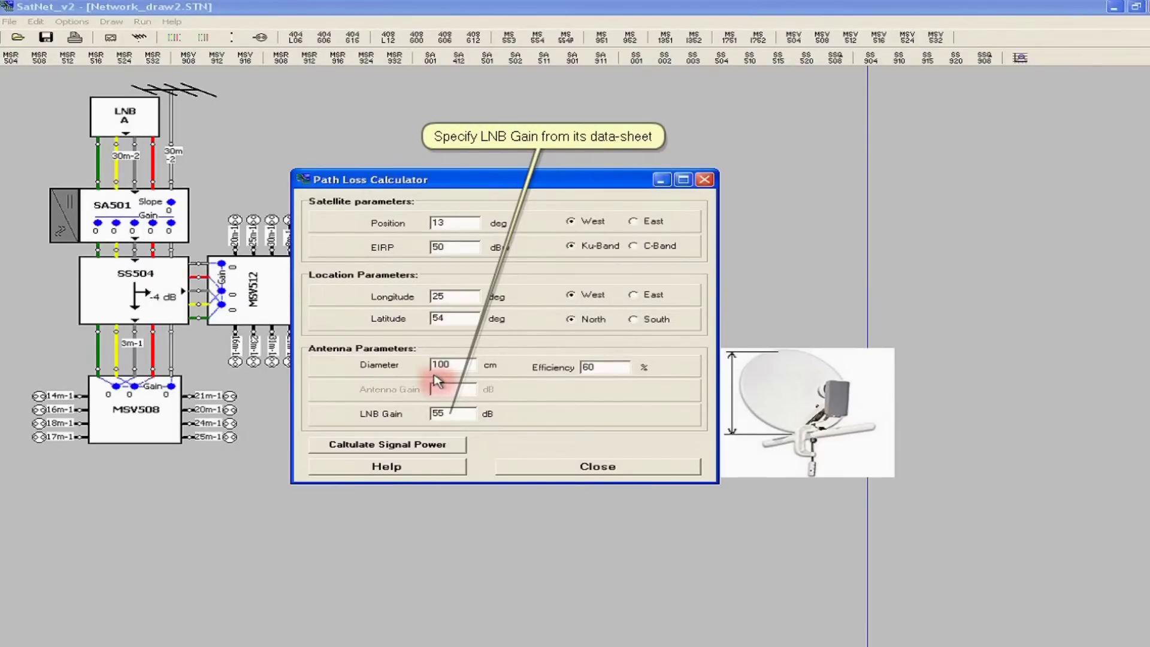
key("BackSpace")
type("7")
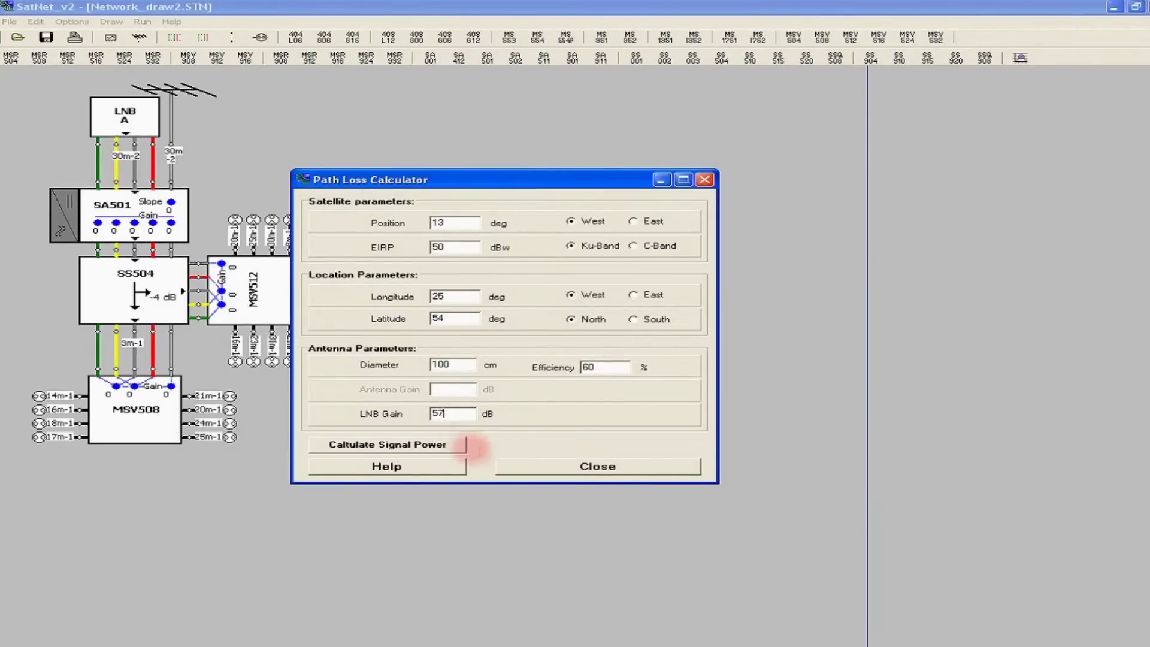
left_click(452, 448)
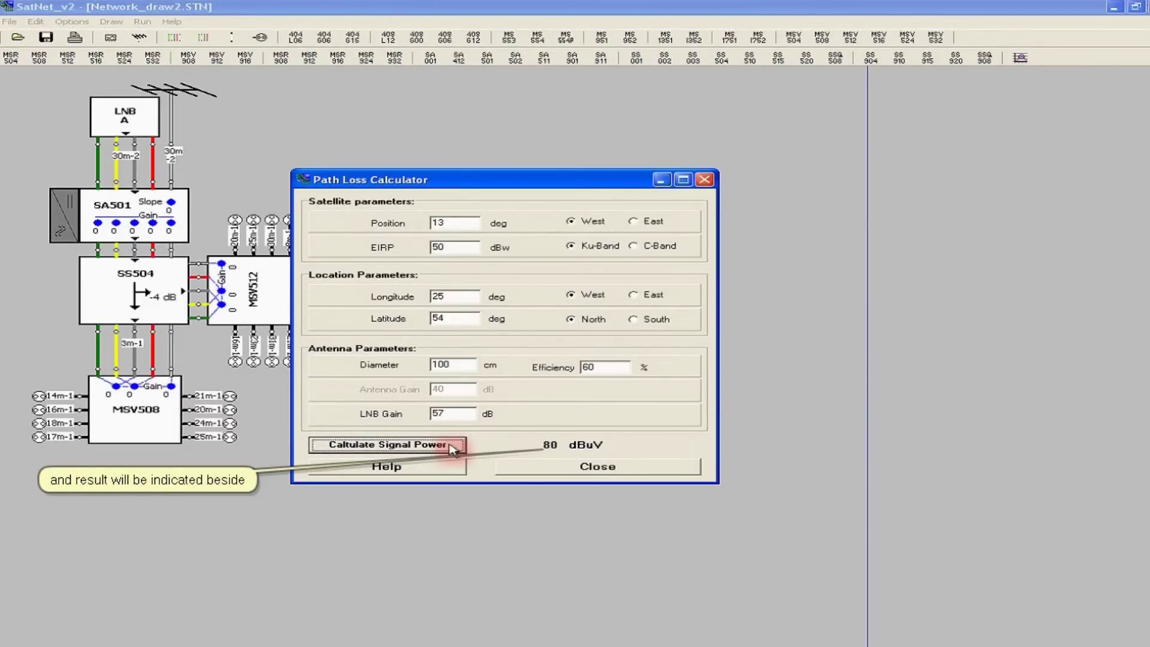
left_click(517, 462)
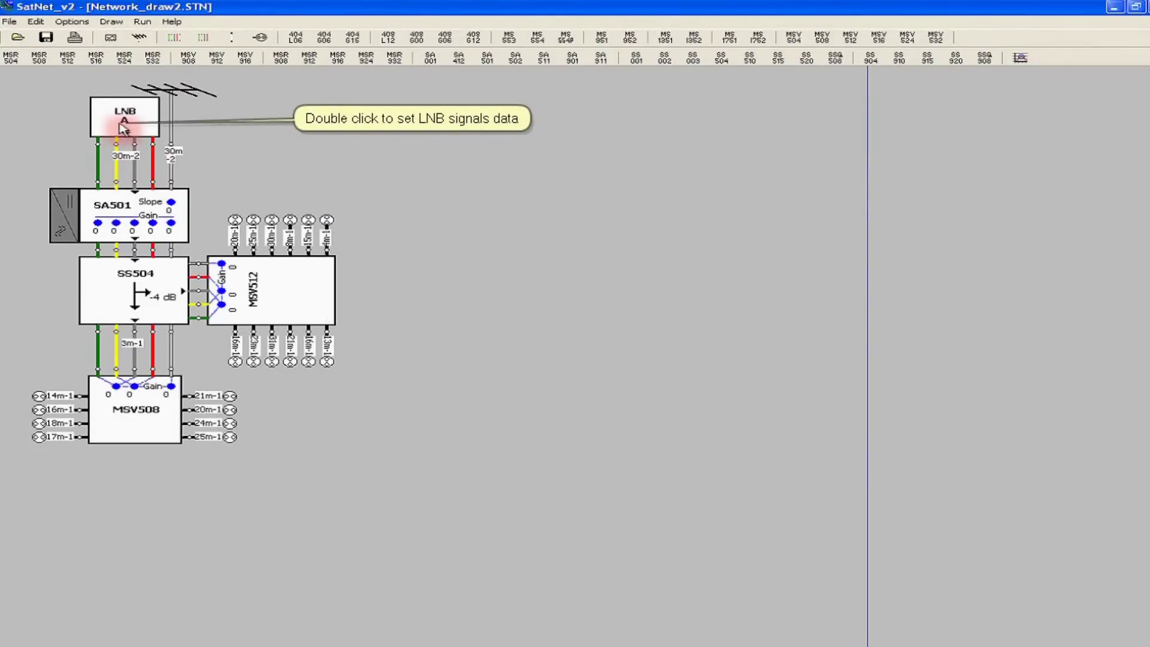
- Switch LNB A from average values to per-frequency satellite channel levels and apply the channel power data
double_click(123, 129)
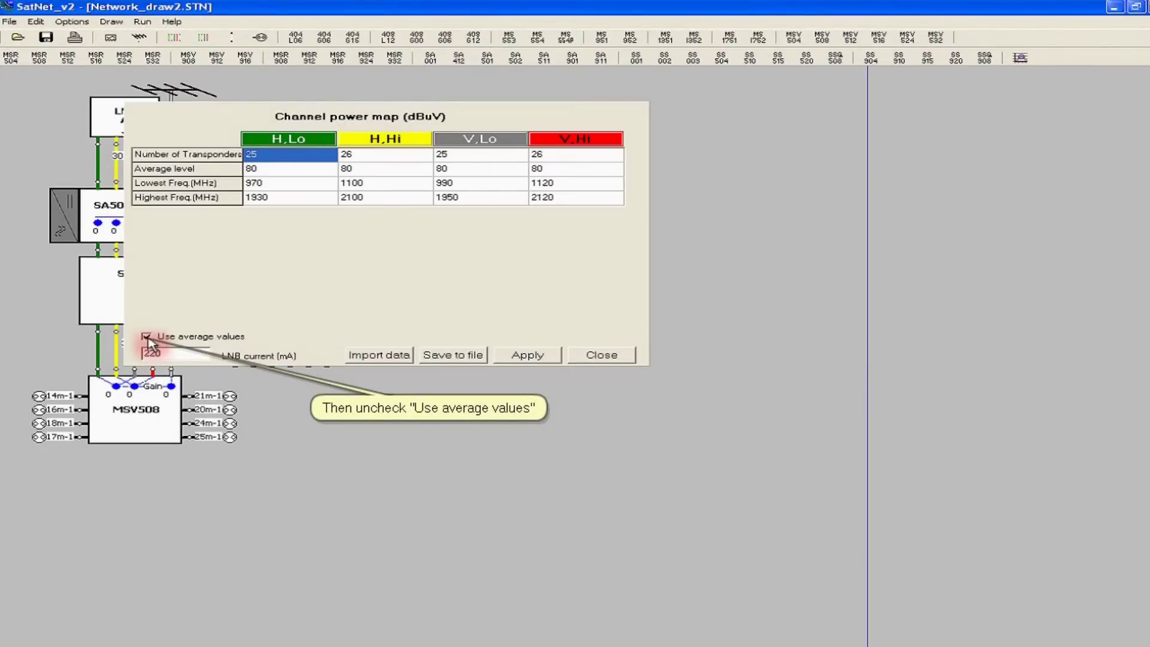
left_click(147, 337)
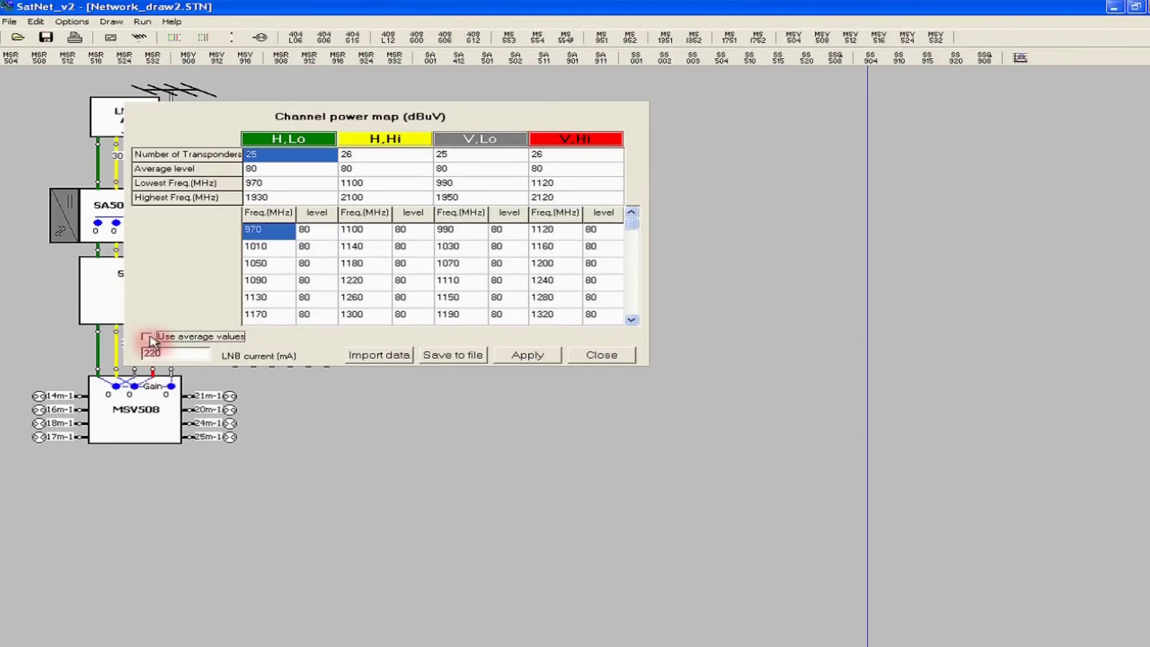
left_click(526, 357)
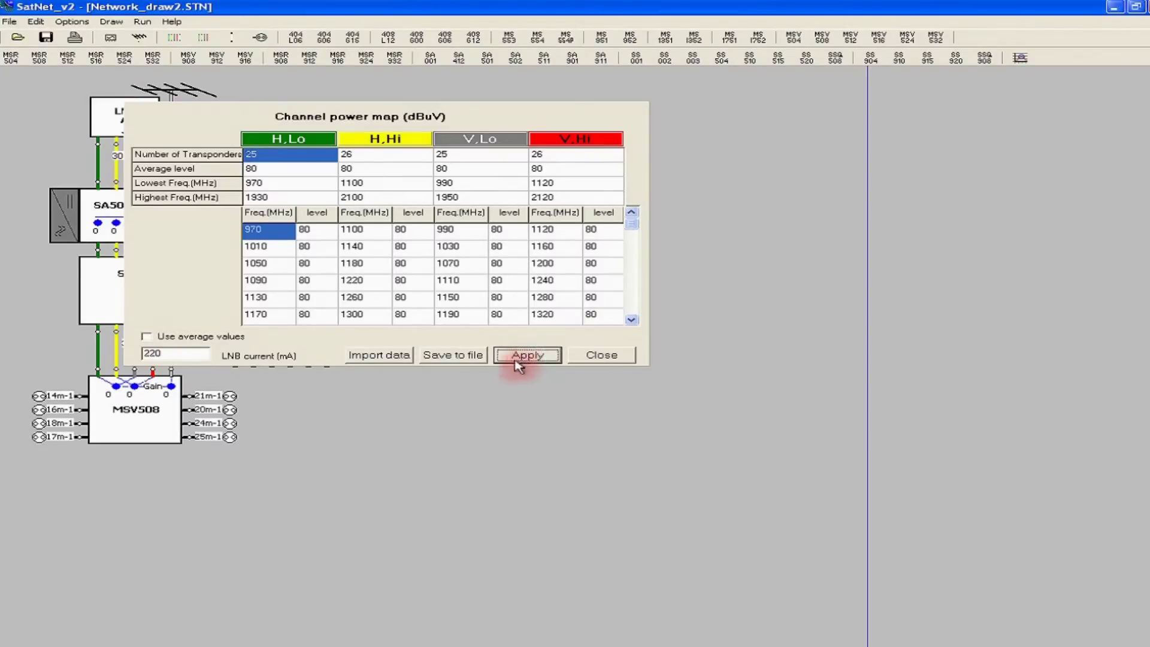
left_click(610, 356)
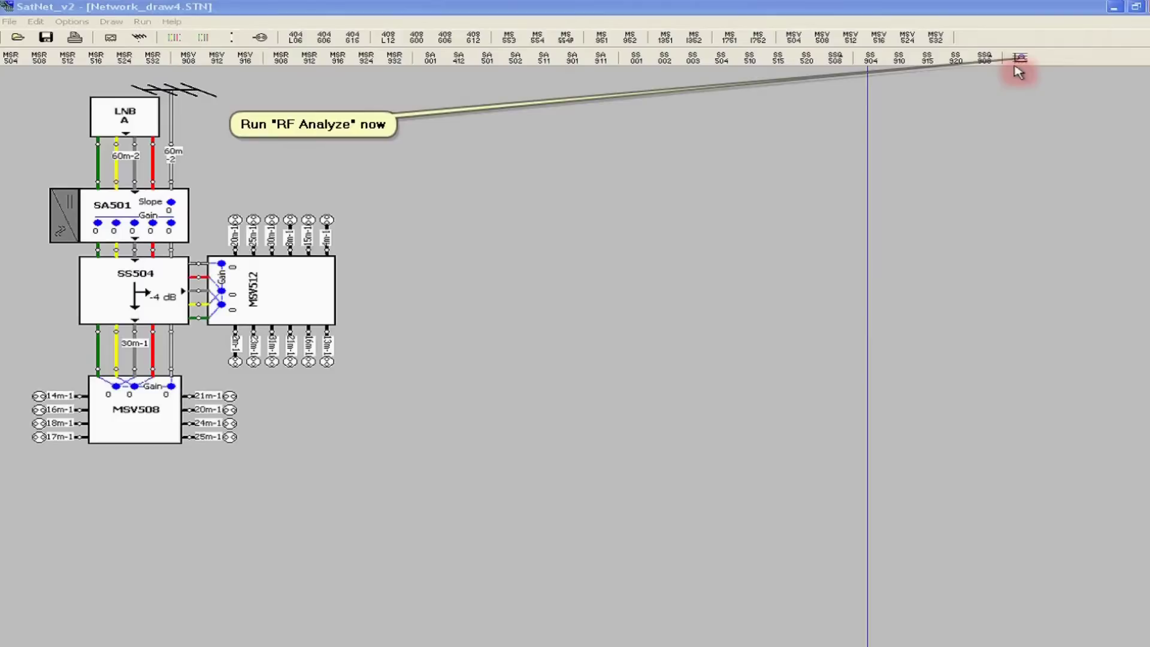
- Run the RF analysis and plot a subscriber outlet's satellite and terrestrial signal levels against the limit lines
left_click(1021, 58)
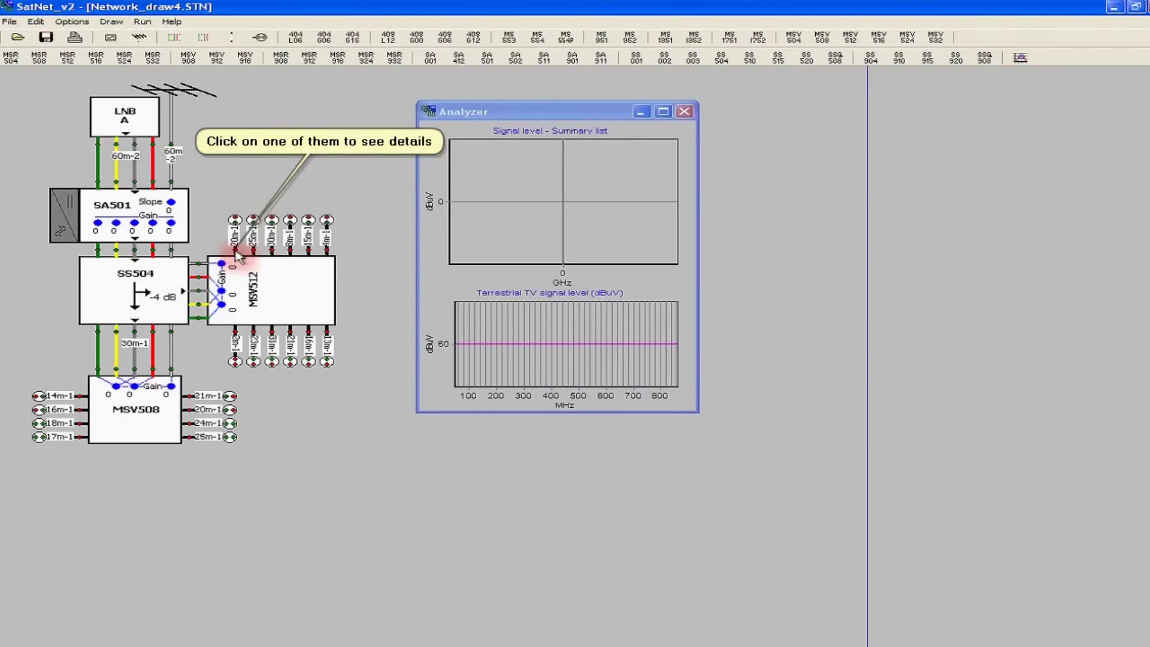
left_click(235, 257)
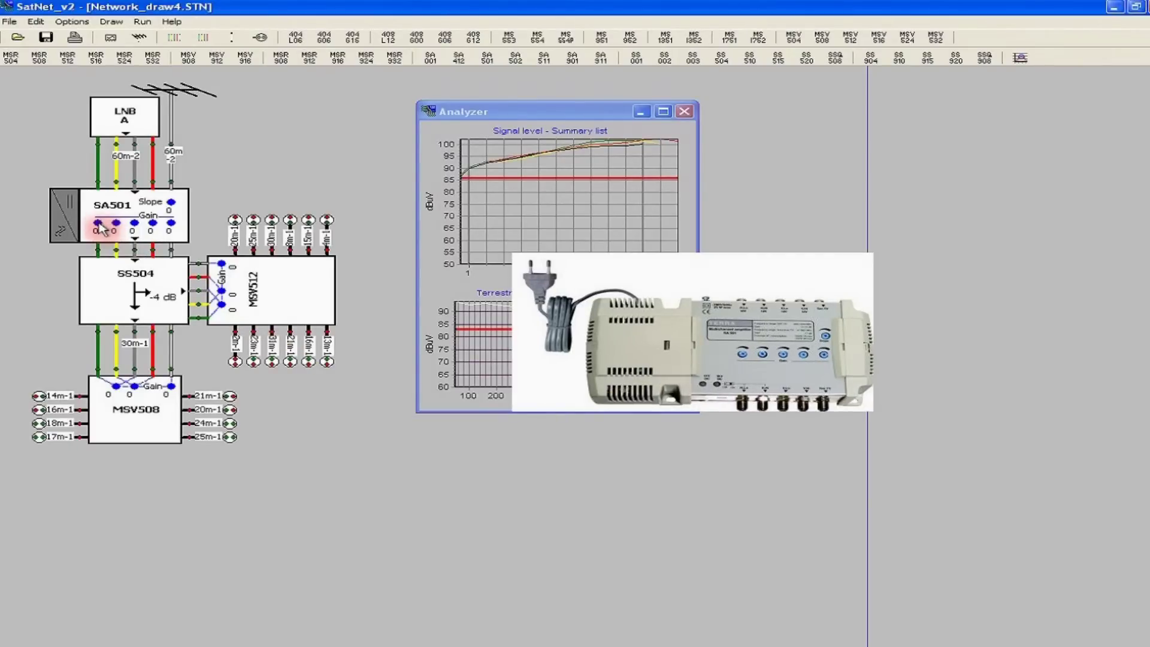
- Trim SA501's V,Lo, H,Hi, V,Hi and Terrestrial TV line gains all down to -14 dB
double_click(99, 228)
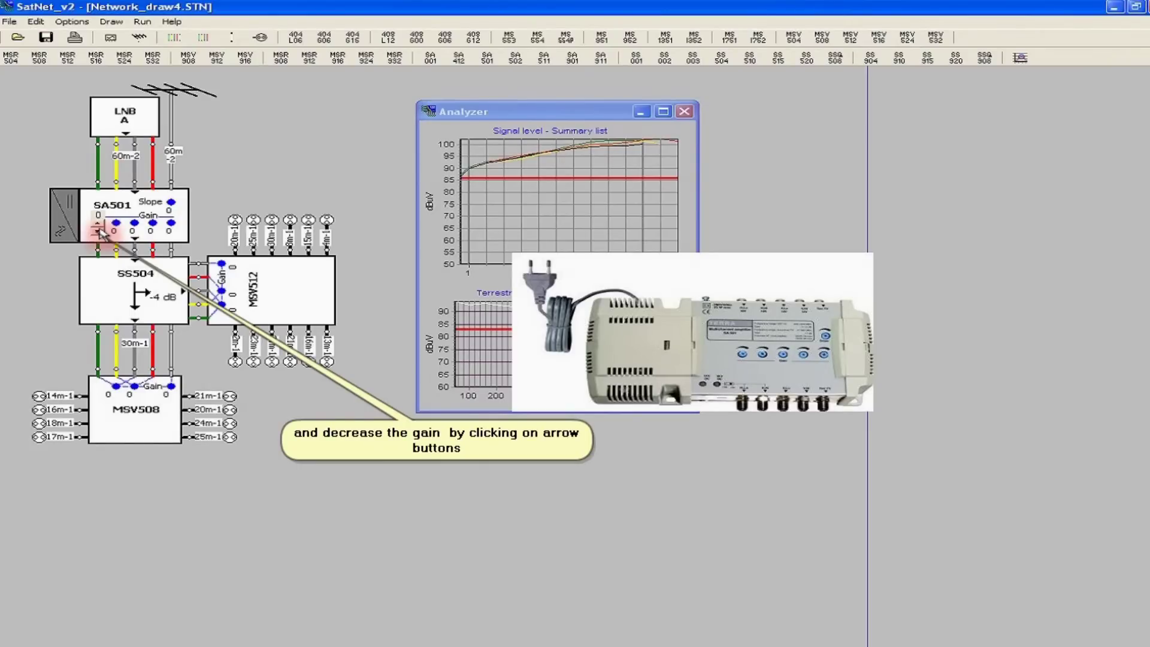
left_click(97, 232)
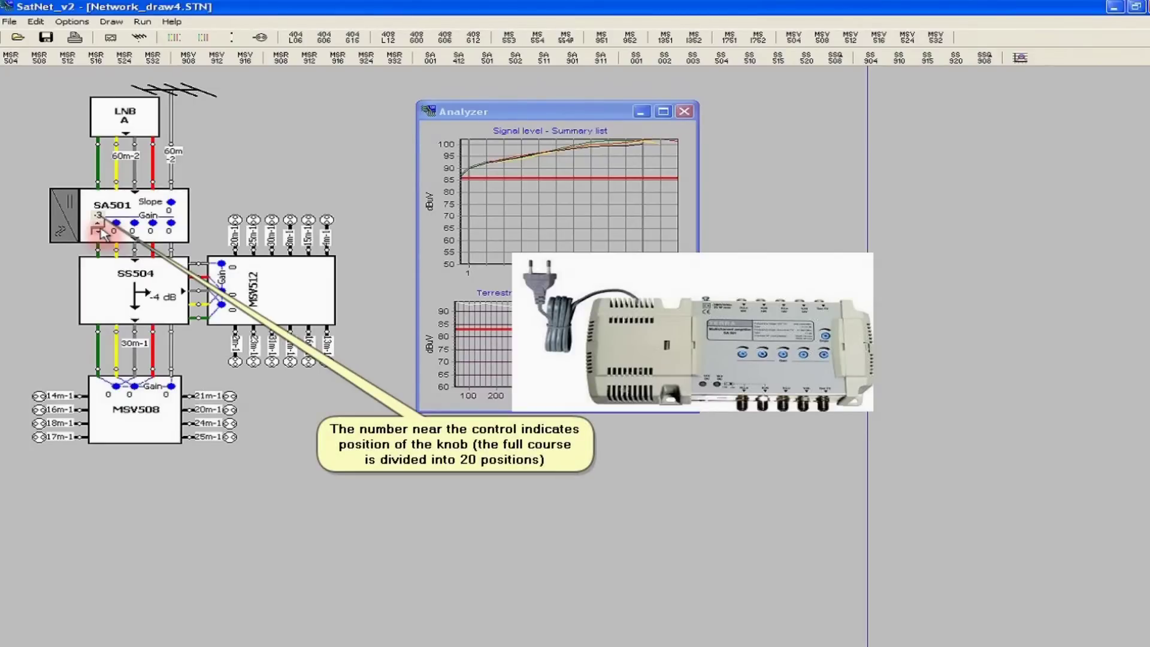
left_click(97, 231)
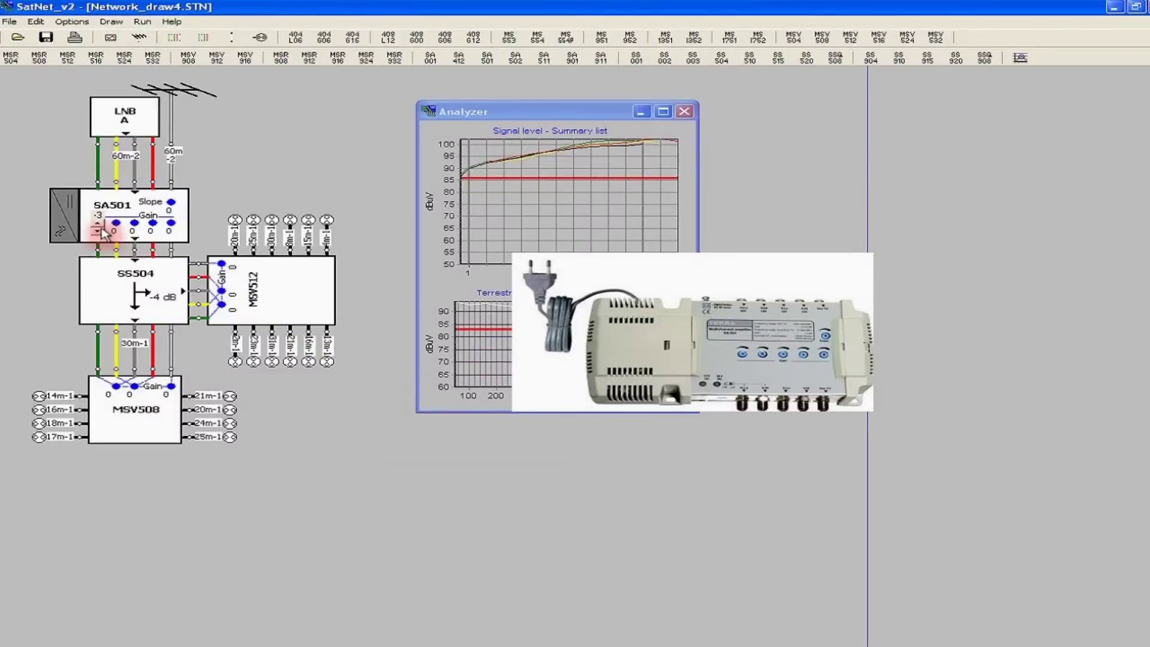
left_click(97, 231)
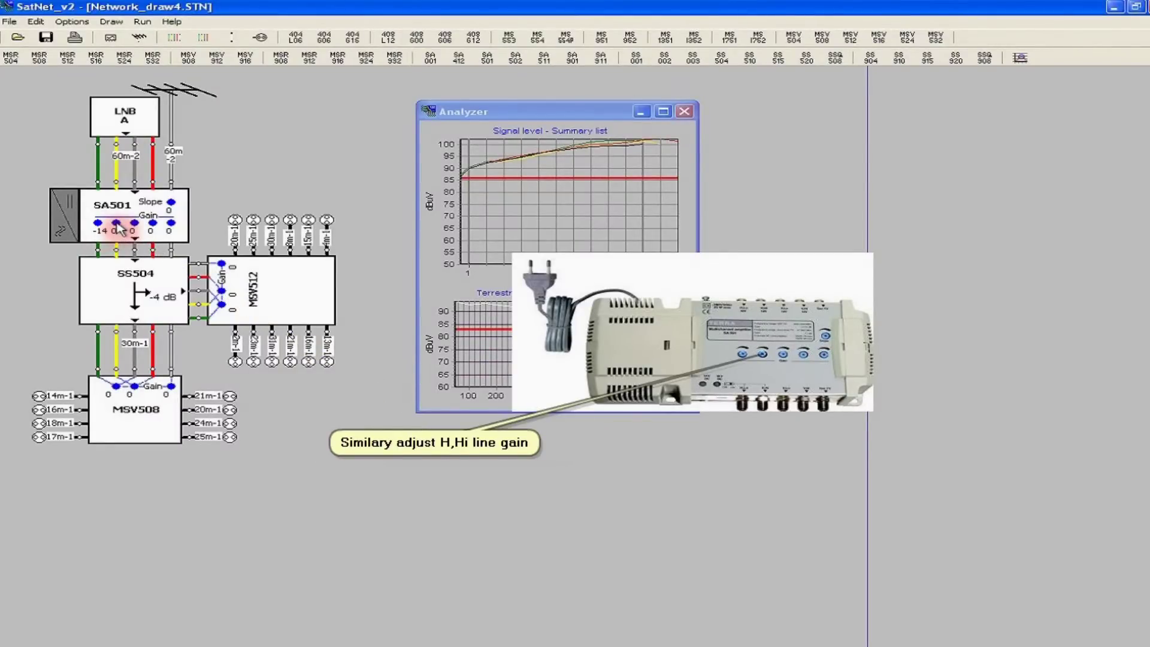
left_click(119, 234)
left_click(119, 234)
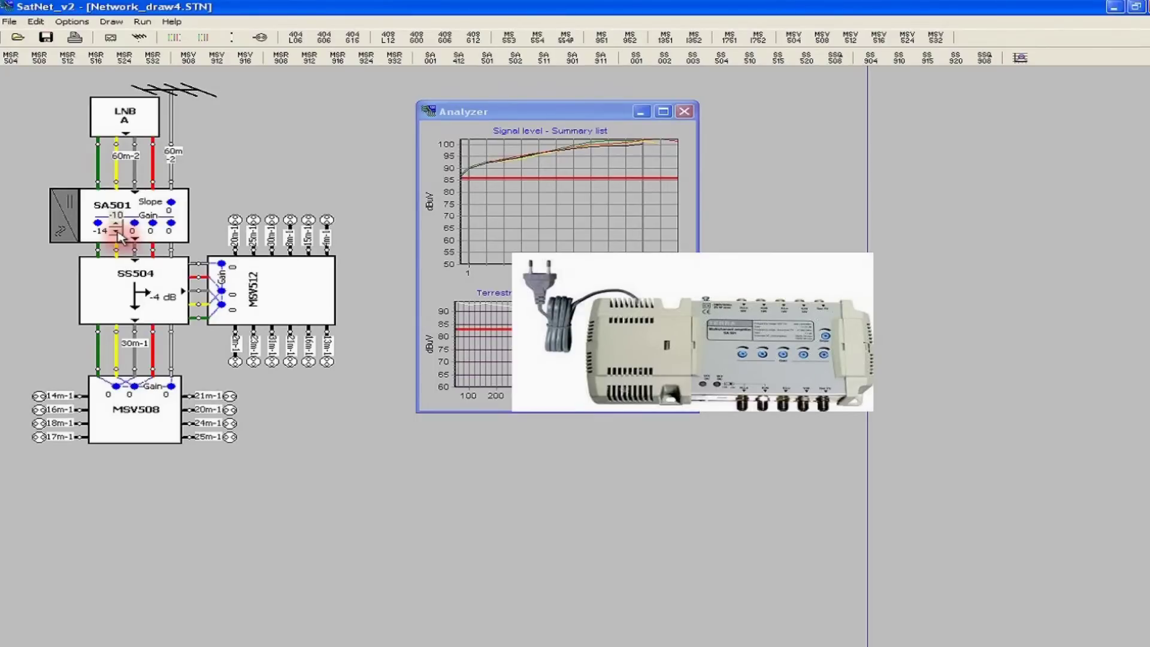
left_click(139, 230)
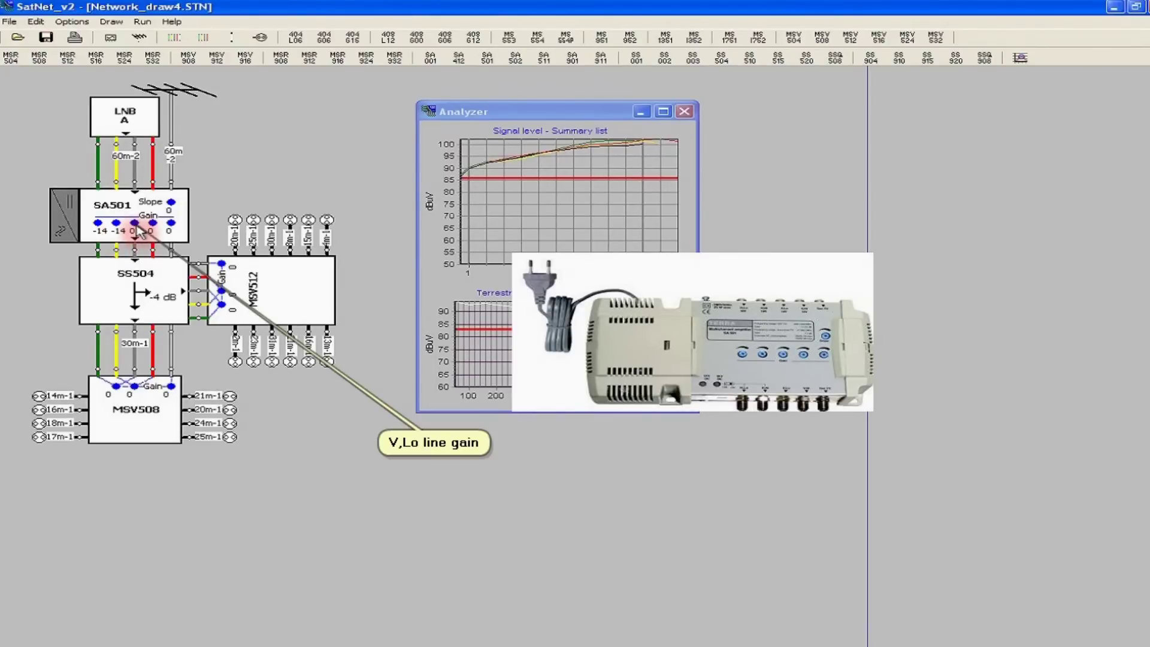
left_click(140, 231)
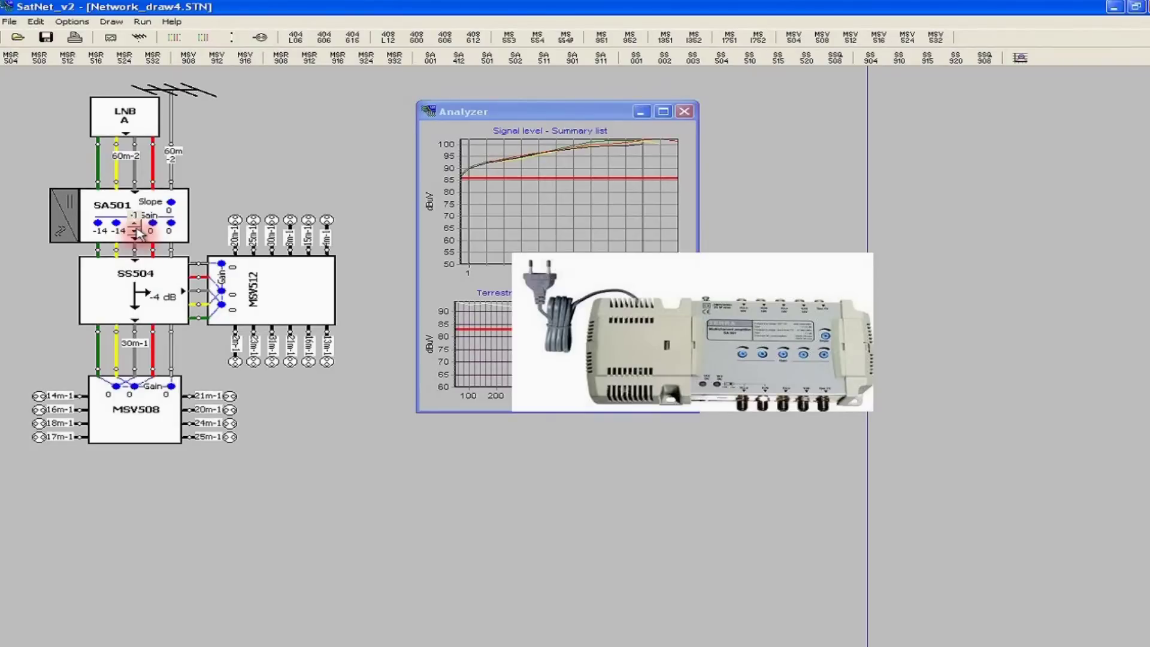
left_click(155, 227)
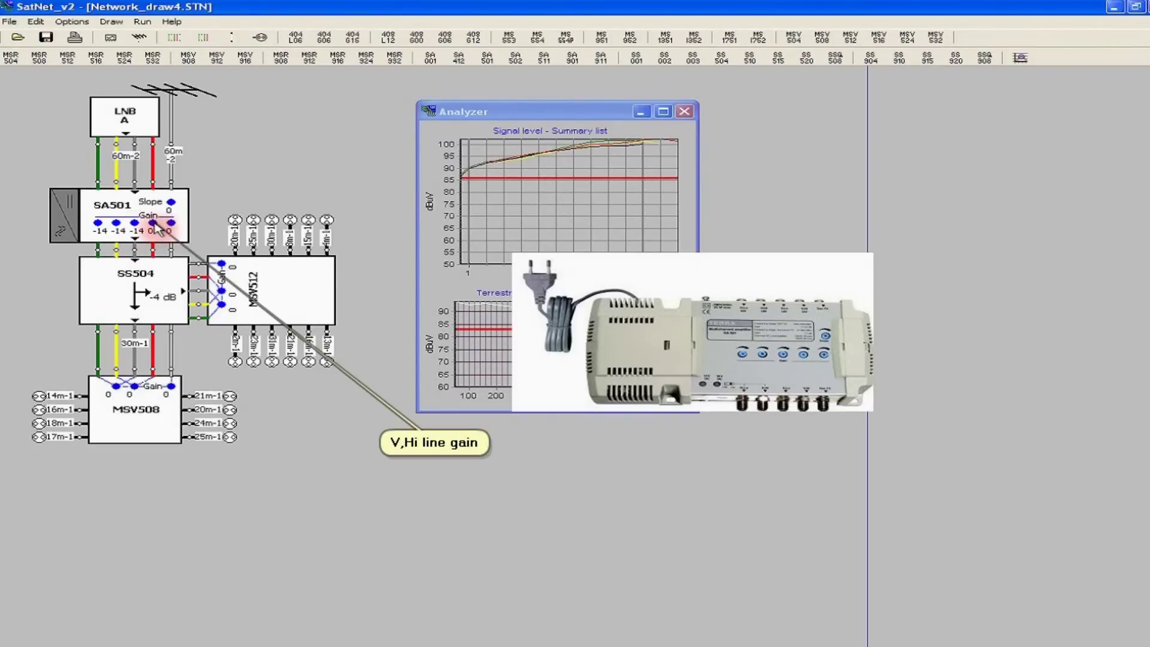
left_click(155, 232)
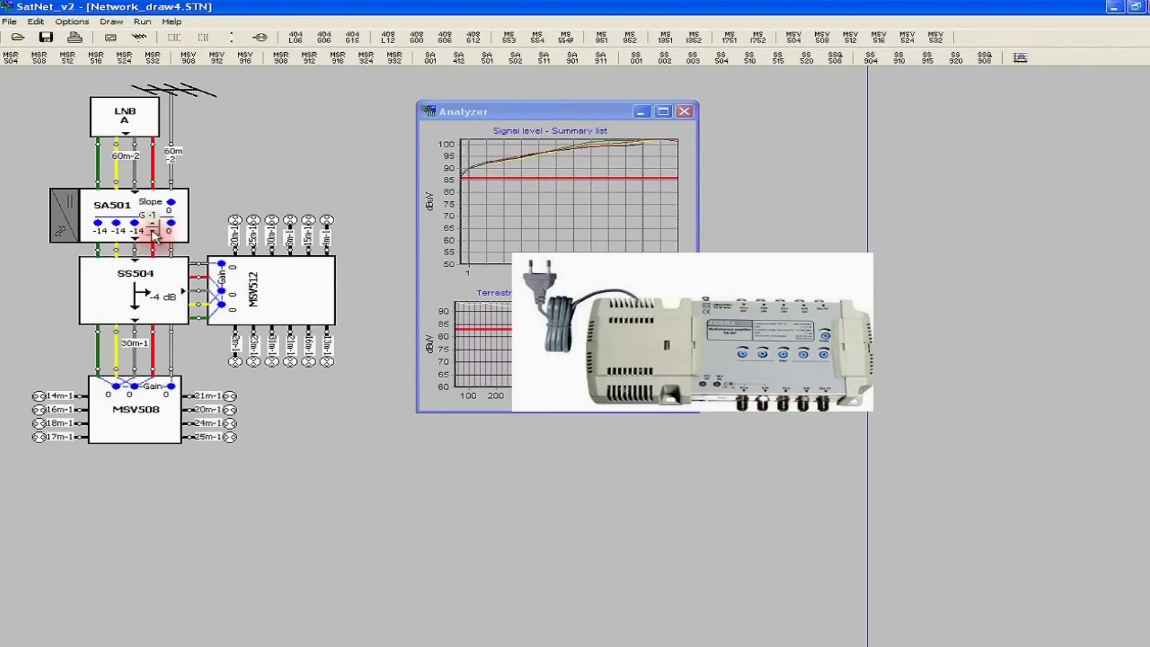
left_click(174, 230)
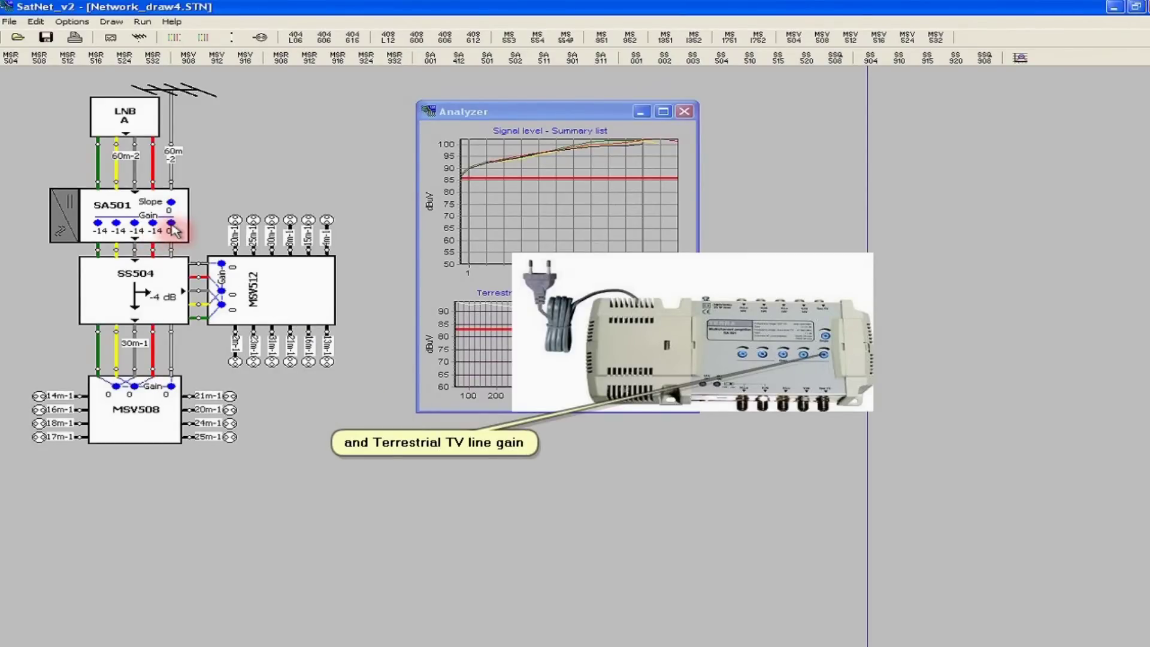
left_click(176, 231)
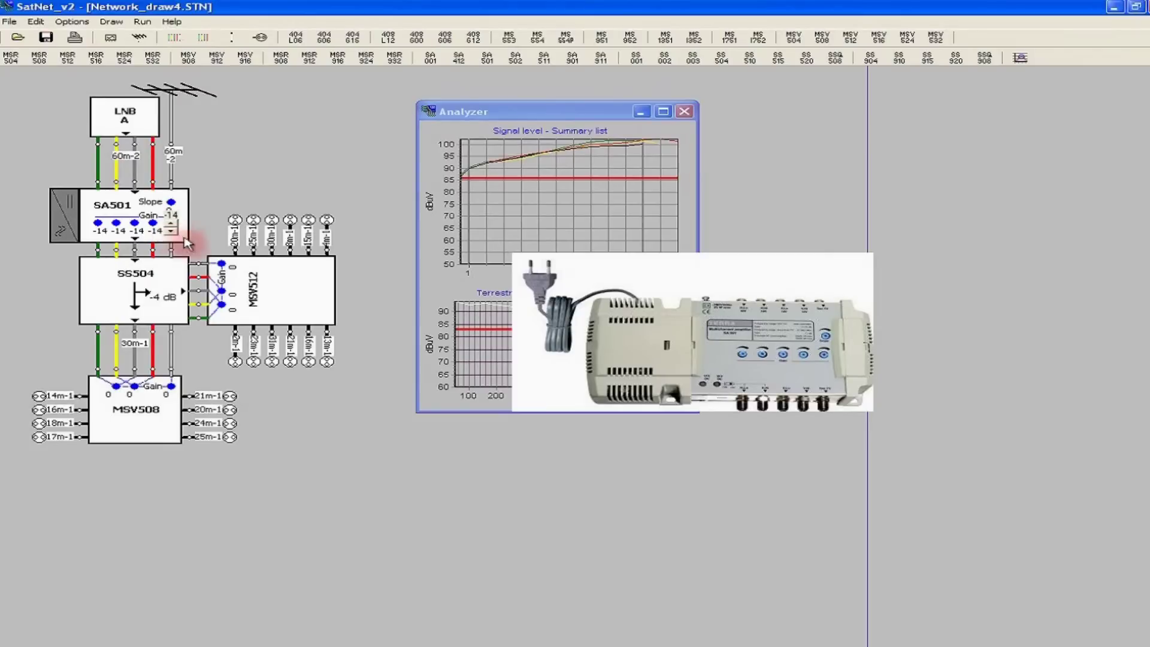
- Re-run the RF analysis and view the signal levels at an MSV512 output node
left_click(1018, 61)
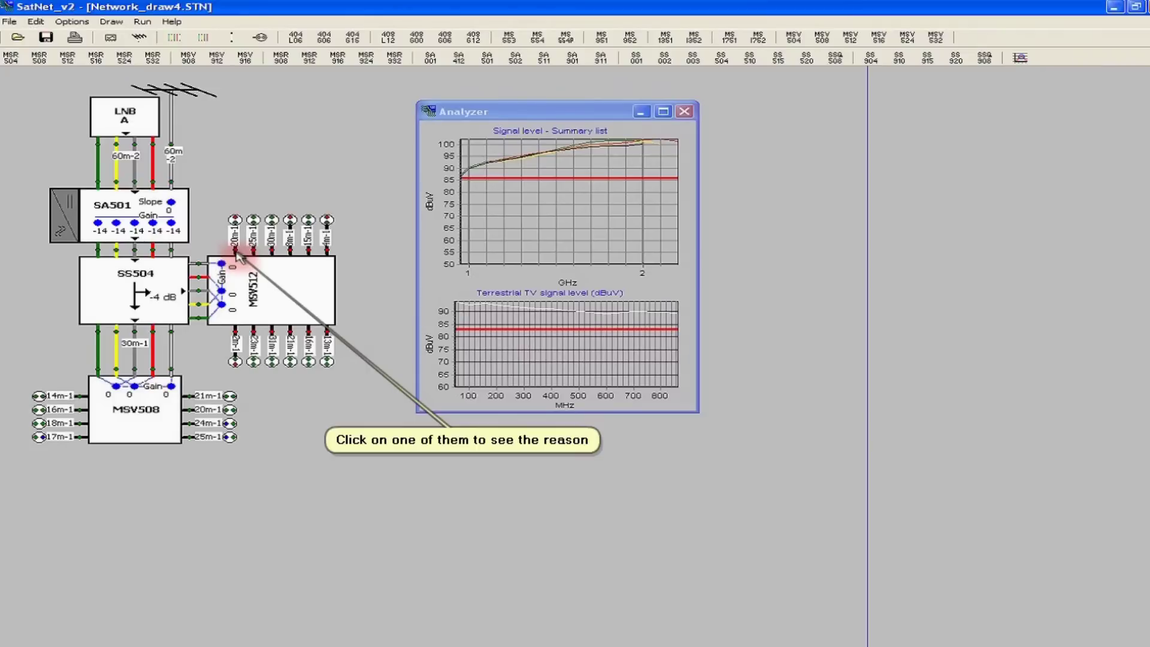
left_click(236, 256)
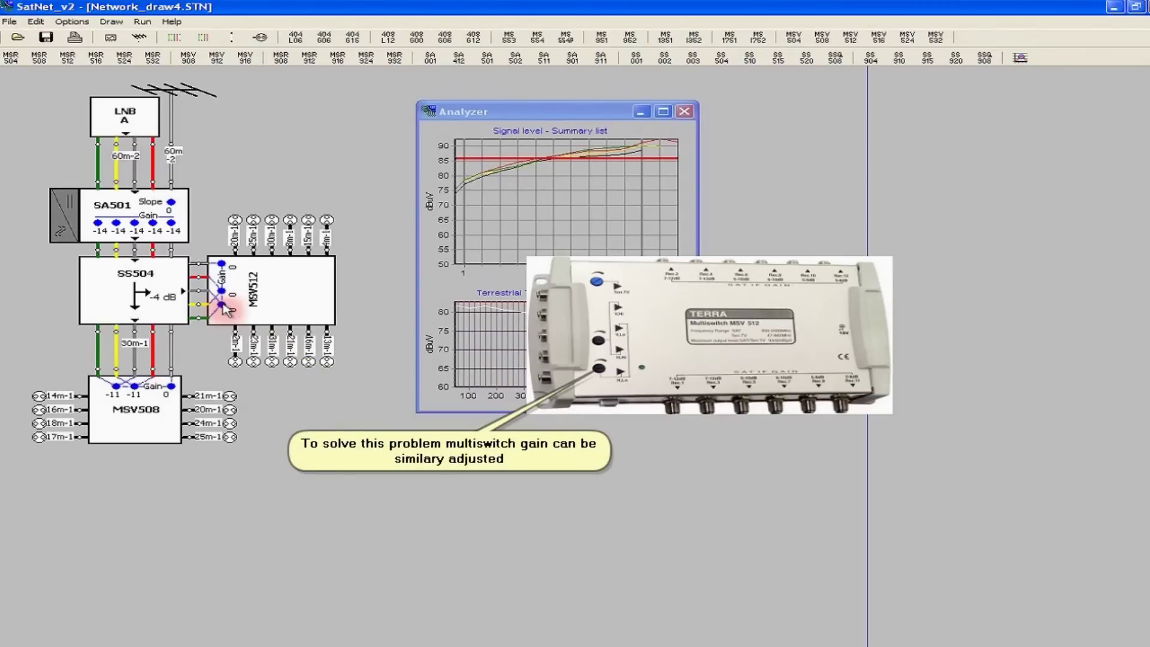
- Trim both MSV512 satellite line gains down to -13
left_click(225, 314)
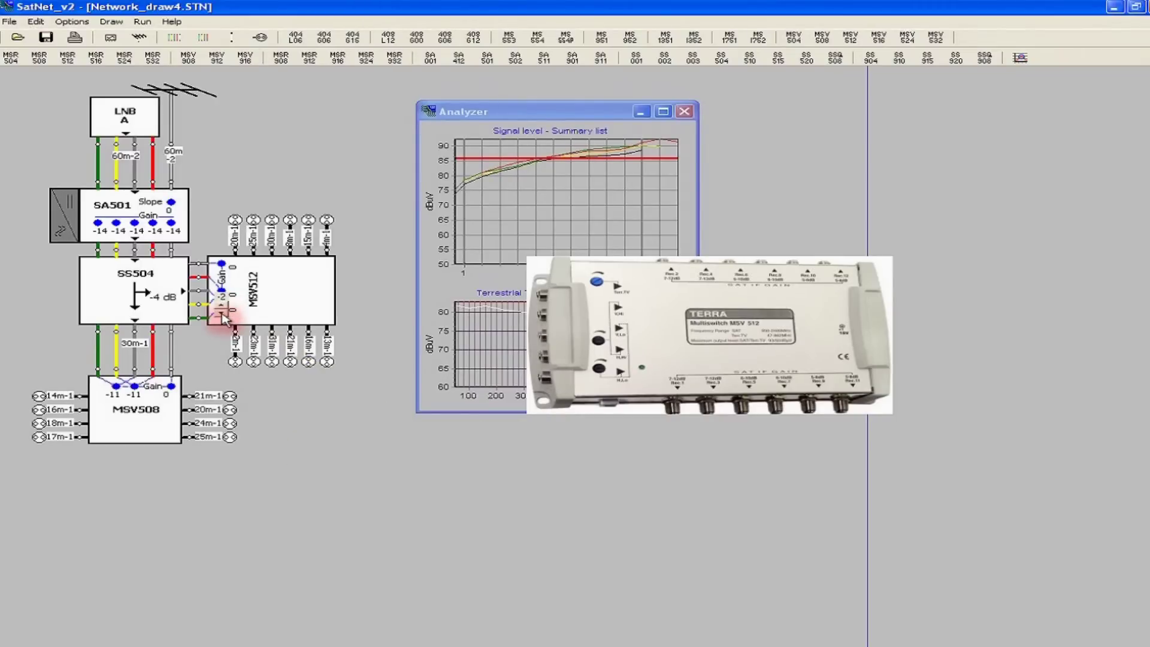
left_click(223, 315)
left_click(224, 313)
left_click(223, 313)
left_click(223, 313)
left_click(224, 291)
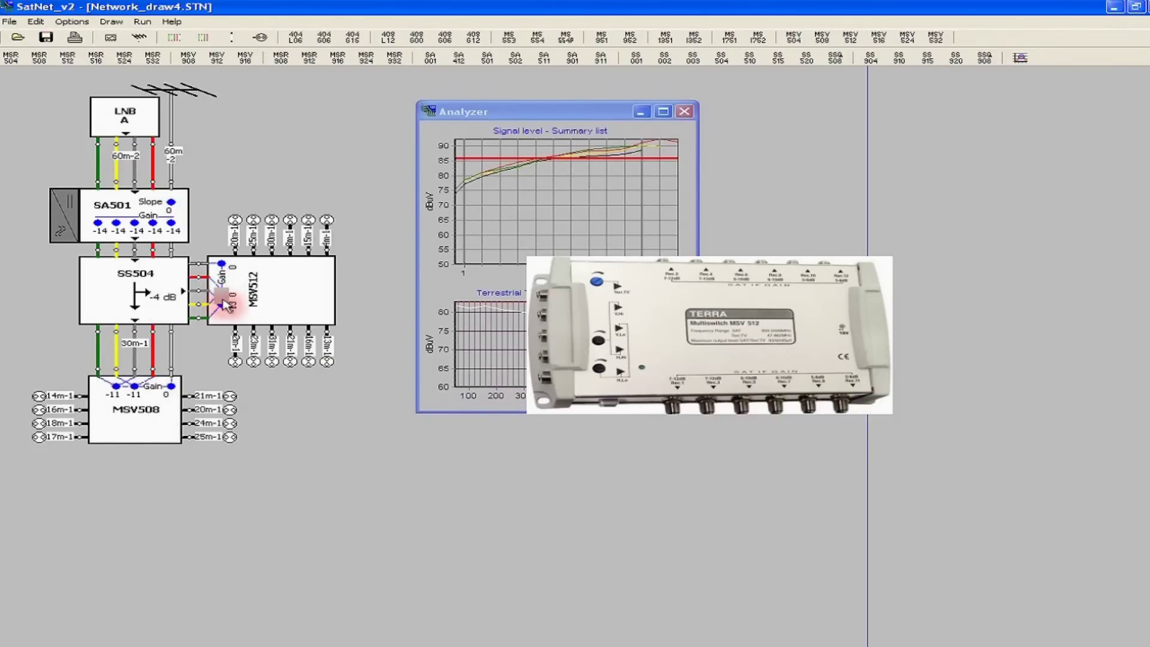
left_click(226, 307)
left_click(225, 300)
left_click(225, 301)
left_click(226, 307)
left_click(1020, 60)
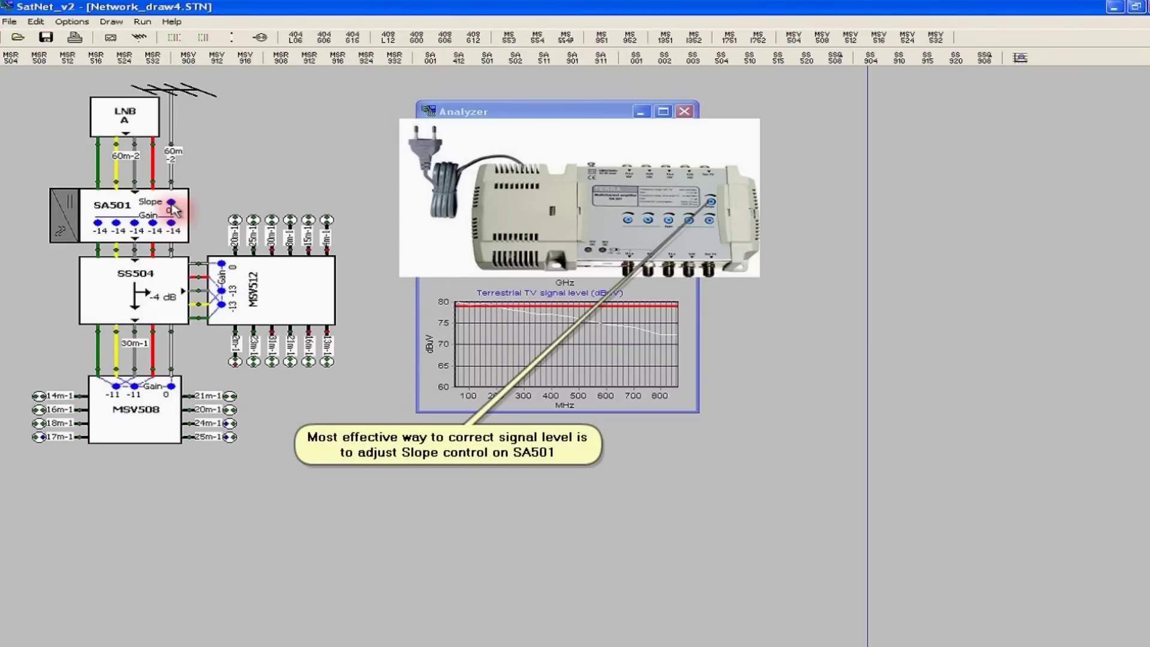
- Lower SA501's Slope to -11, re-run the RF analysis and view the red MSV512 output's levels
left_click(175, 209)
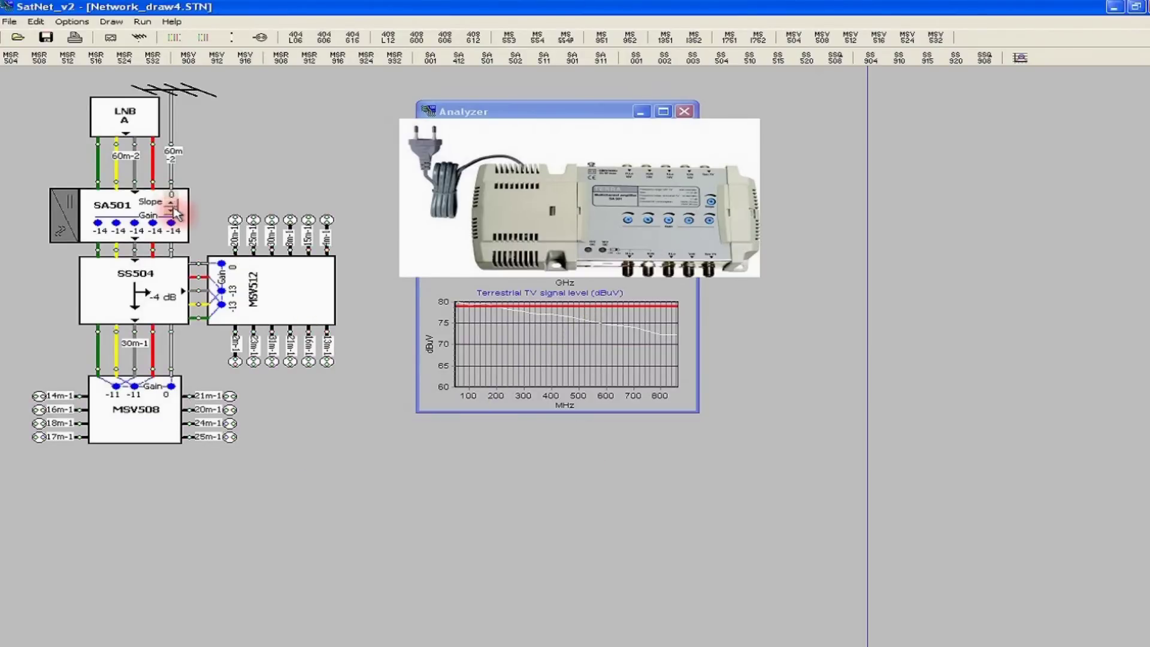
left_click(172, 211)
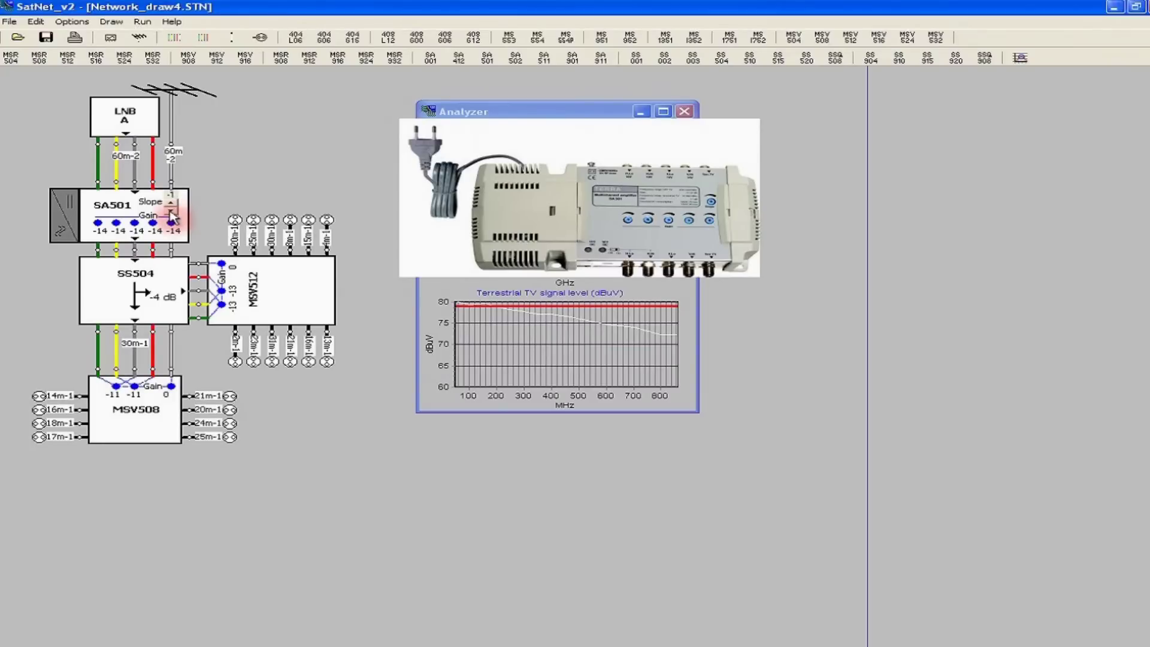
left_click(172, 211)
left_click(171, 211)
left_click(171, 211)
left_click(172, 211)
left_click(172, 212)
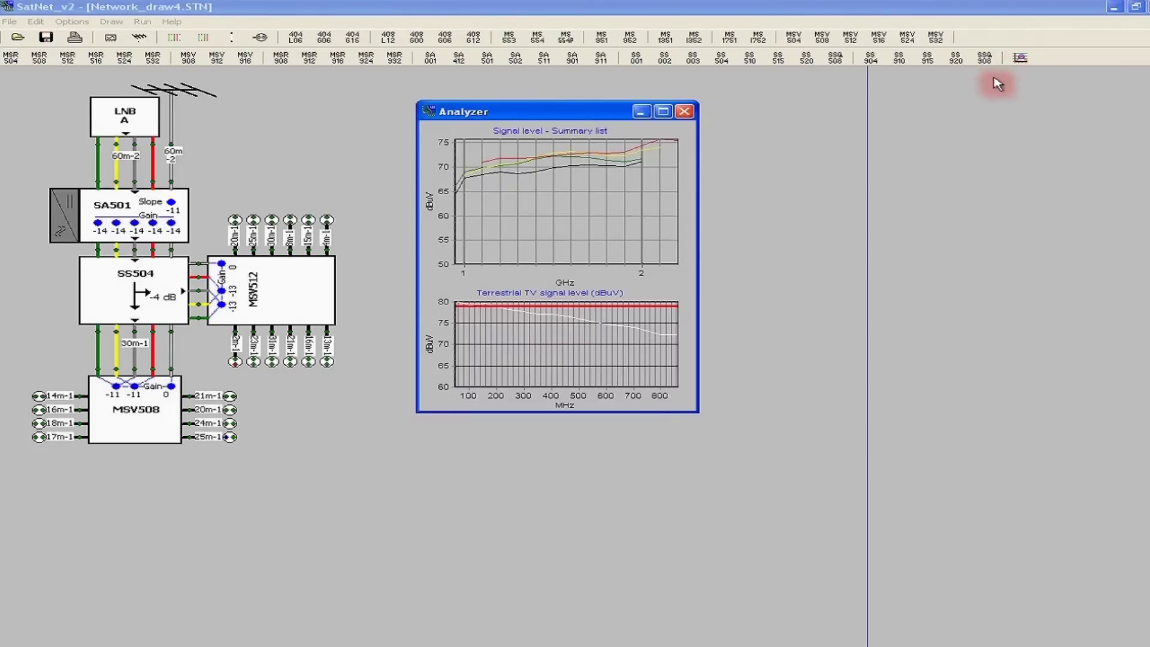
left_click(228, 437)
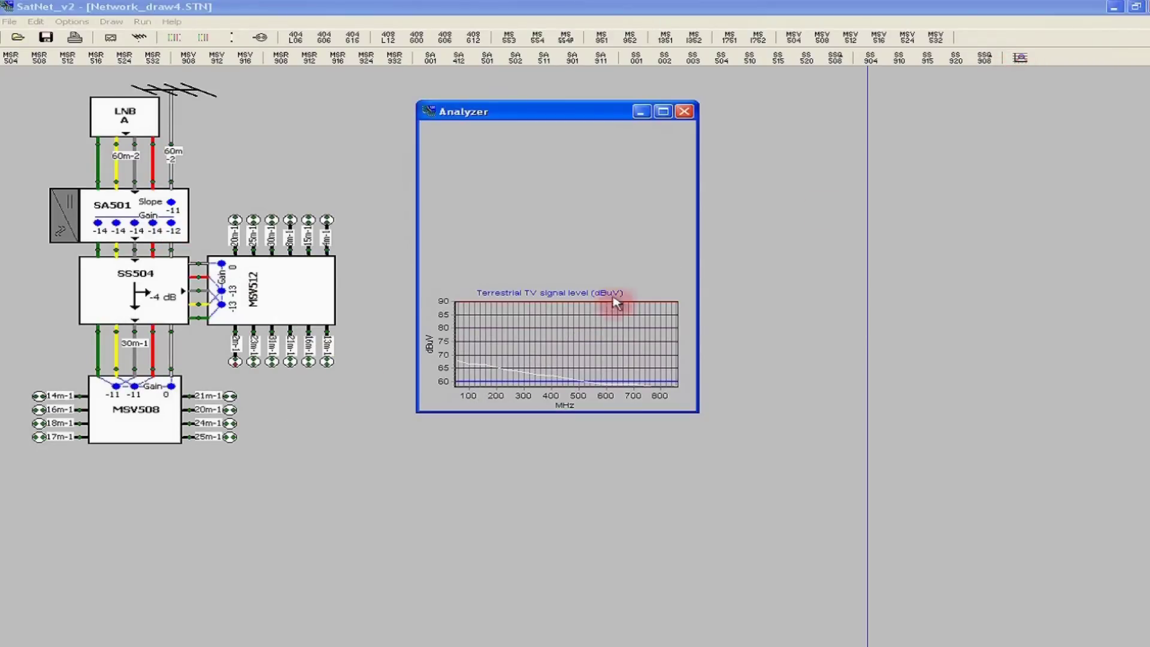
left_click(238, 367)
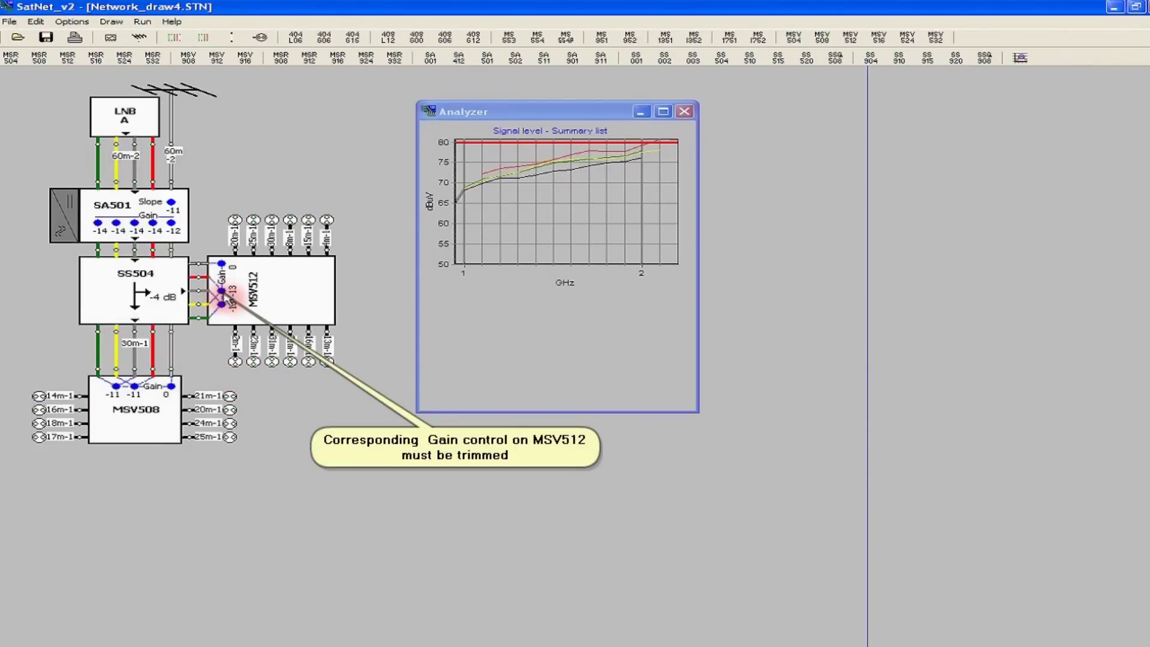
- Trim the MSV512 V,Hi line gain further down to -15
left_click_drag(224, 297, 226, 306)
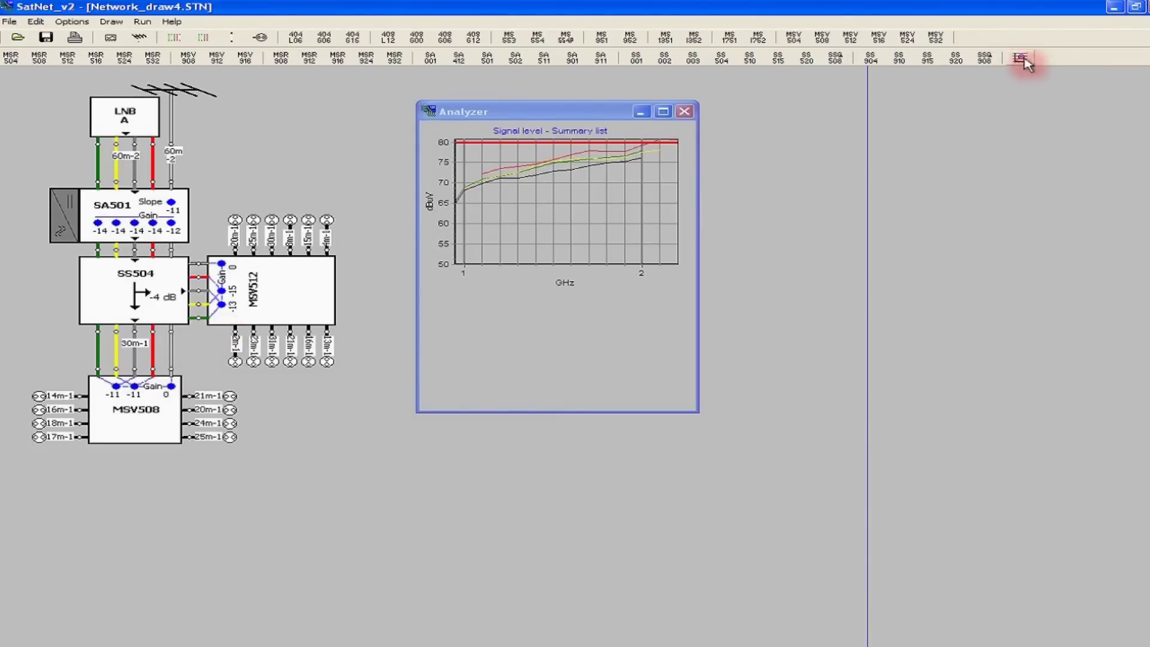
- Re-run the RF analysis so every node turns green with signal levels within limits
left_click(191, 403)
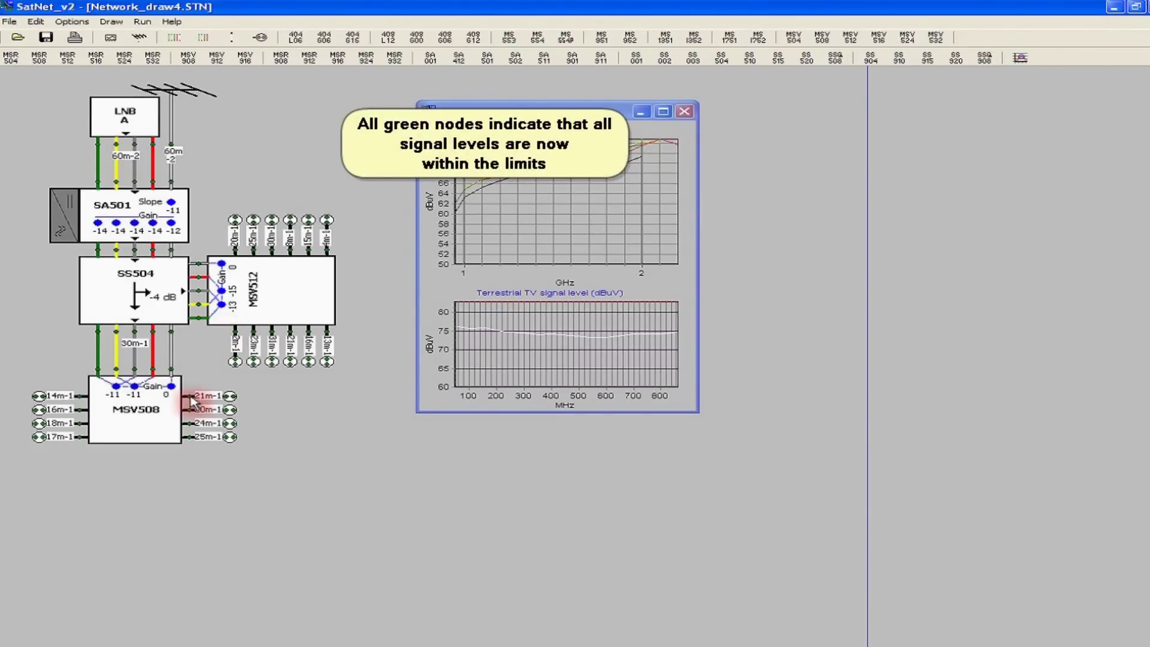